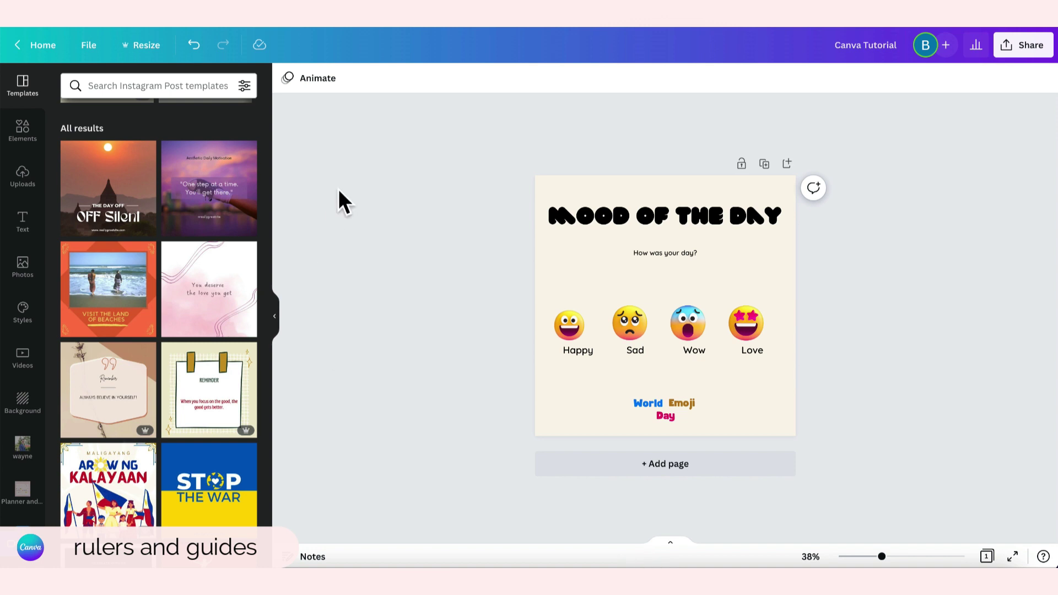
# - Turn on rulers and guides so rulers appear along the canvas edges
pyautogui.click(89, 45)
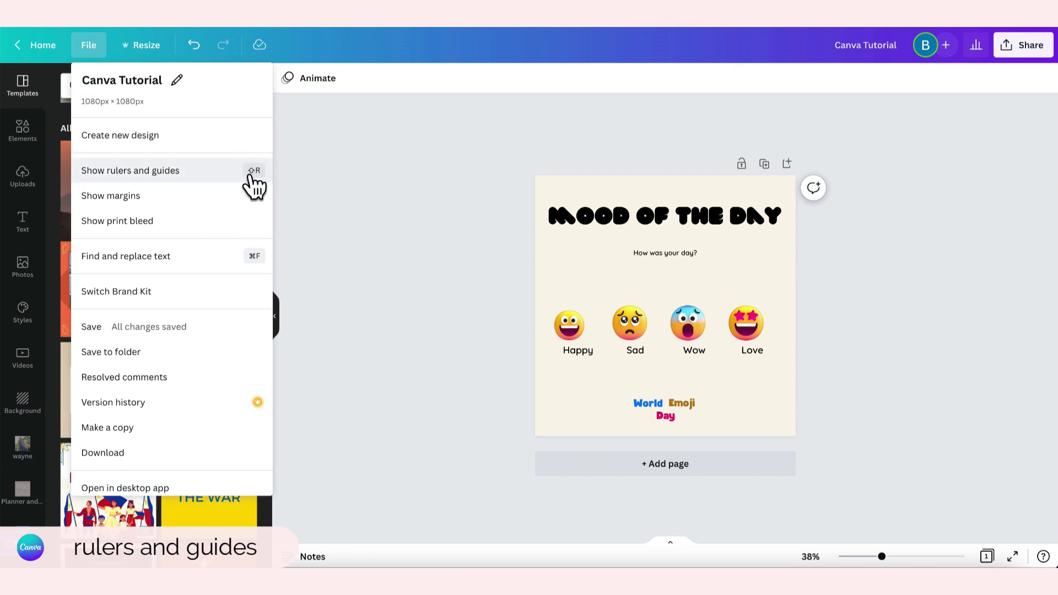
pyautogui.click(355, 214)
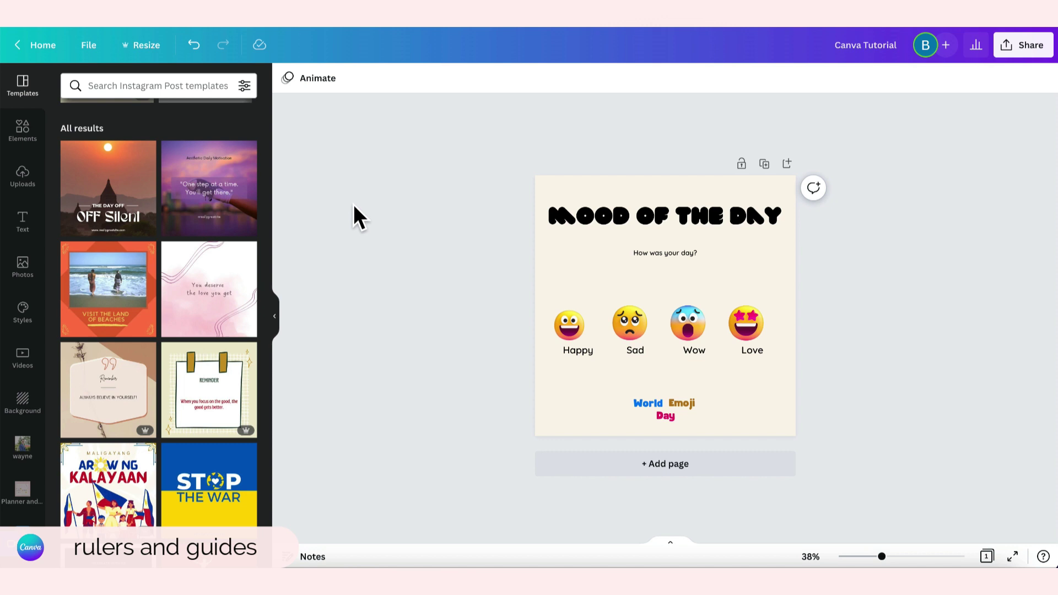
pyautogui.hotkey('shift', 'r')
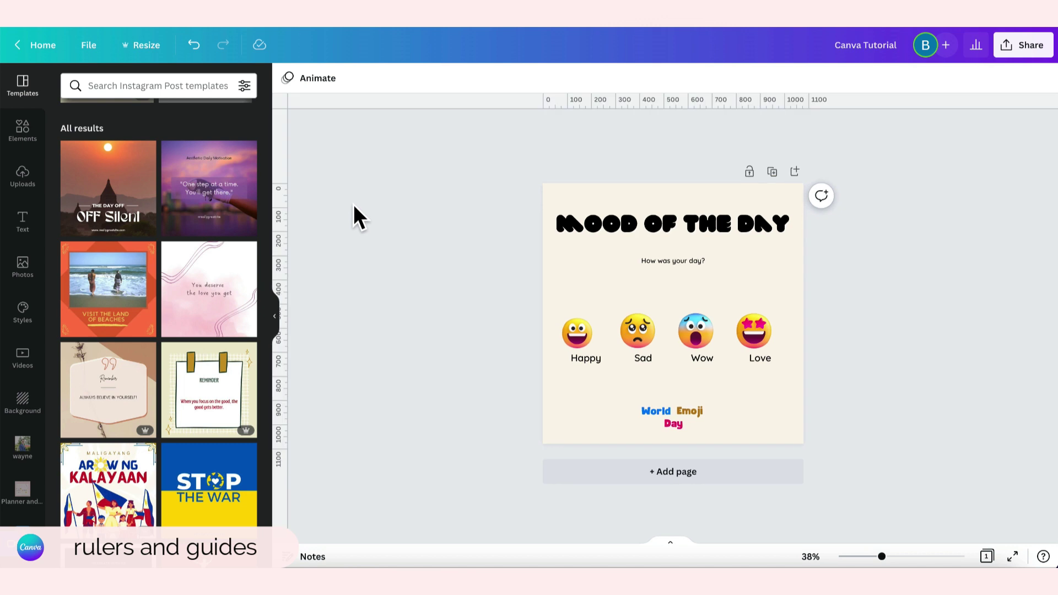
# - Drag out a vertical guide at 38 px and a horizontal guide at 108 px
pyautogui.click(295, 281)
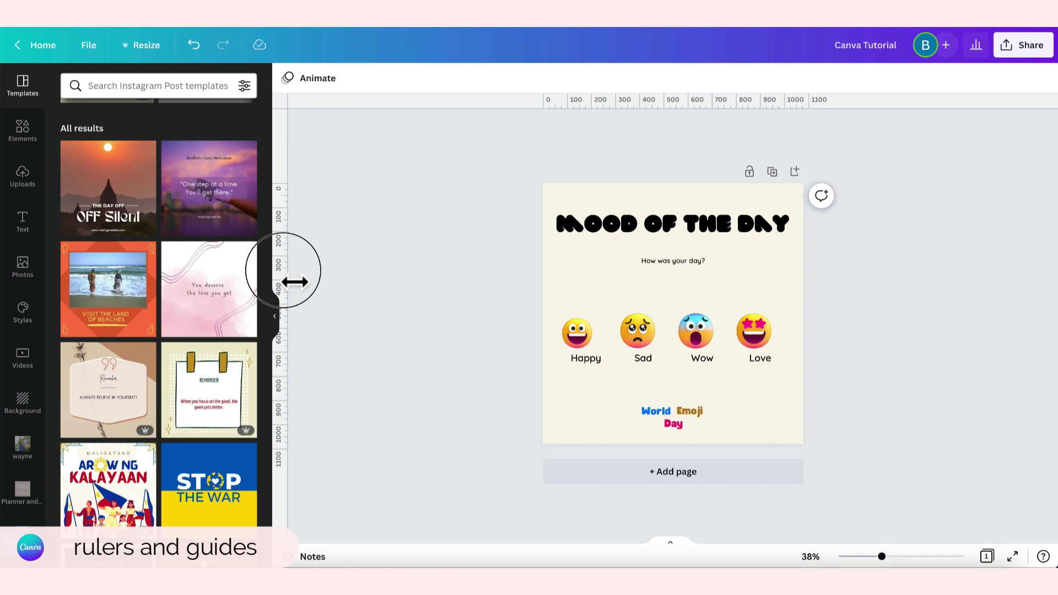
pyautogui.moveTo(295, 282); pyautogui.dragTo(565, 292)
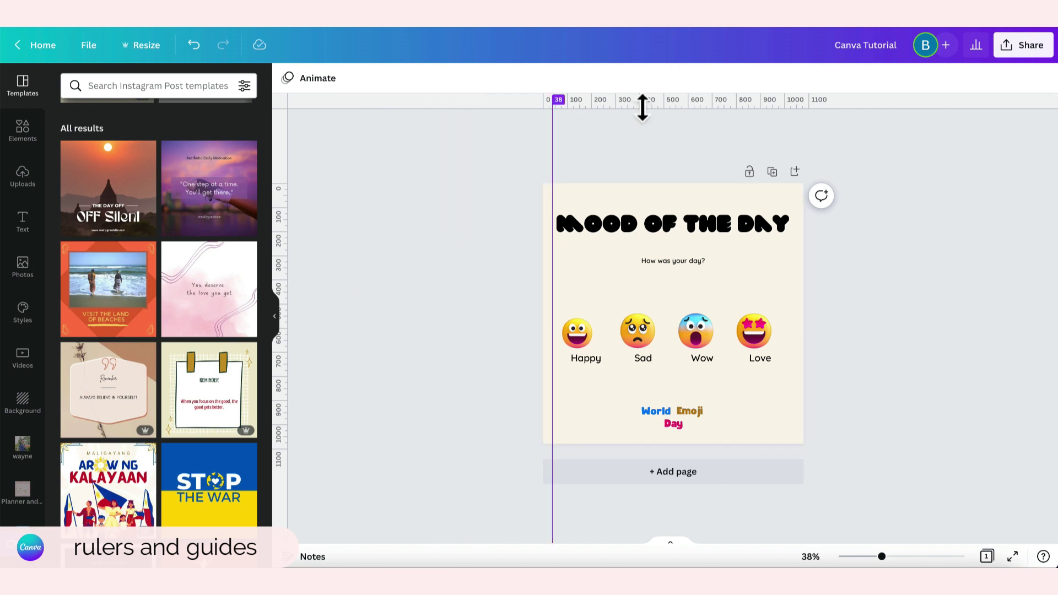
pyautogui.moveTo(642, 107)
pyautogui.mouseDown()
pyautogui.moveTo(642, 193)
pyautogui.moveTo(656, 215)
pyautogui.mouseUp()
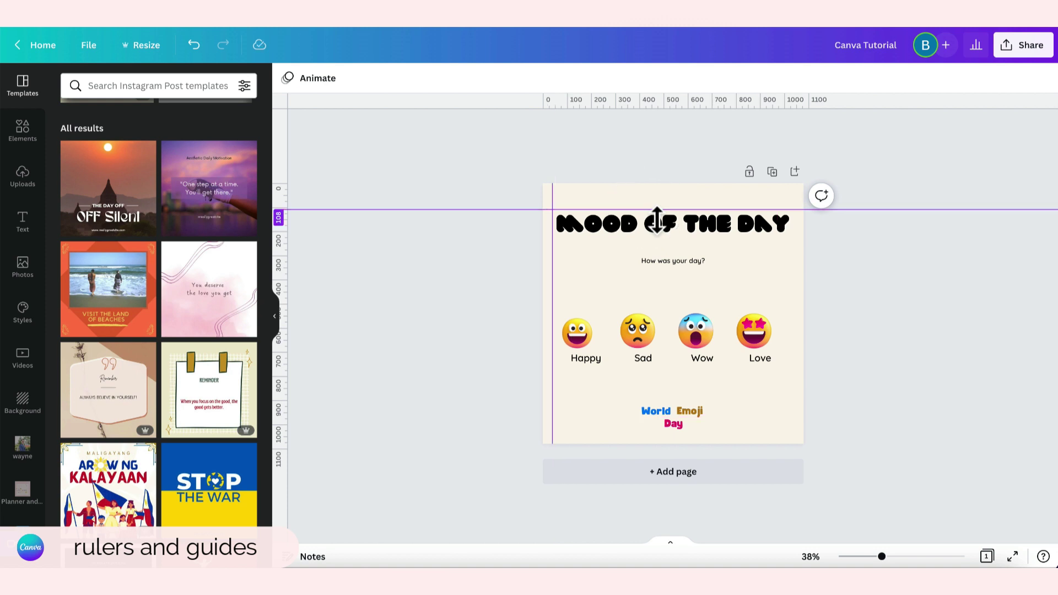
# - Add a horizontal guide below the subtitle and a vertical guide on the right
pyautogui.rightClick(785, 286)
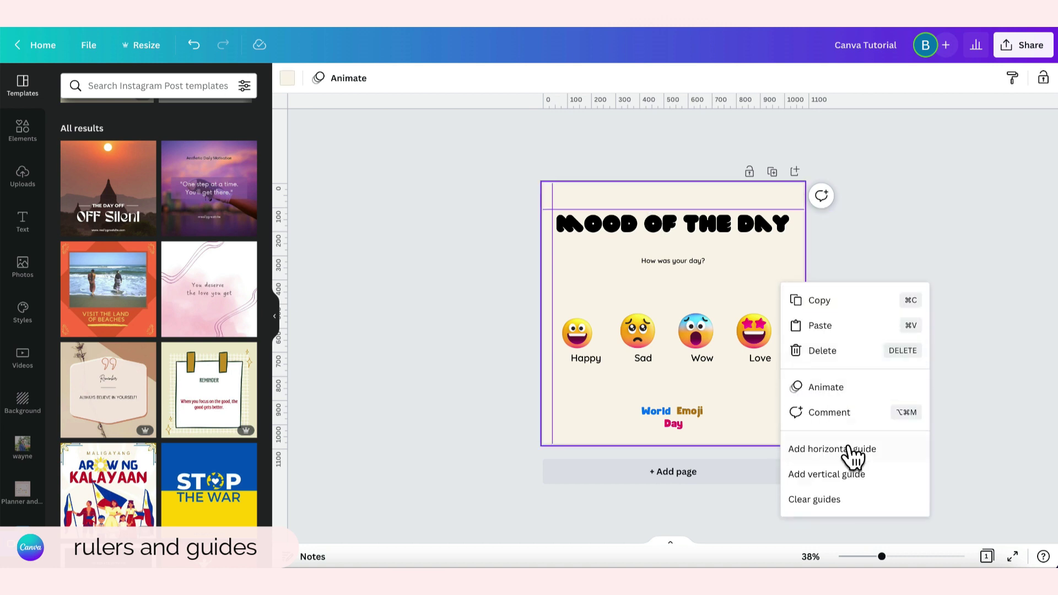
pyautogui.click(900, 454)
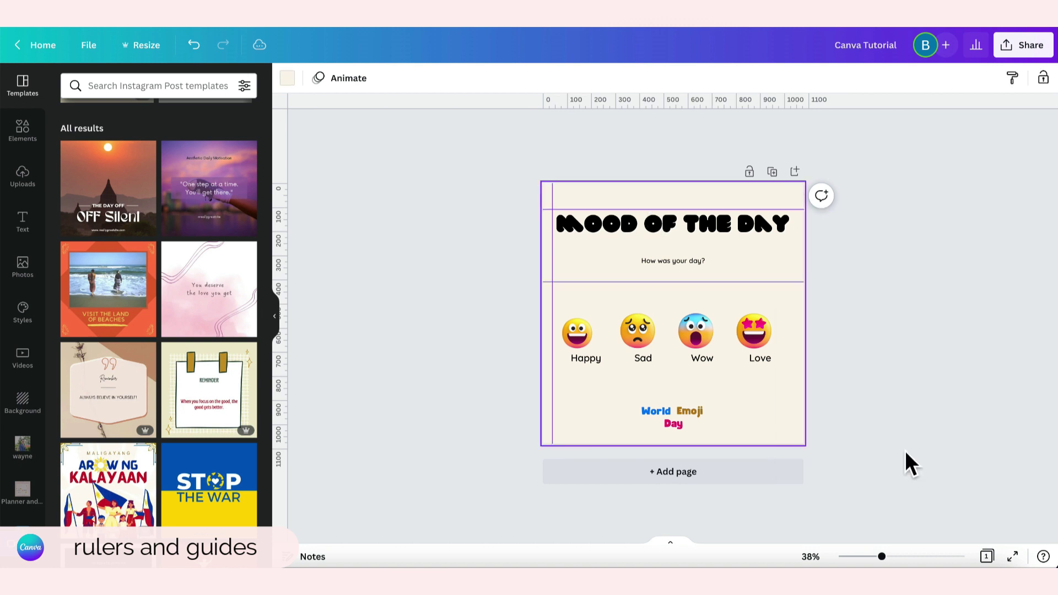
pyautogui.rightClick(776, 269)
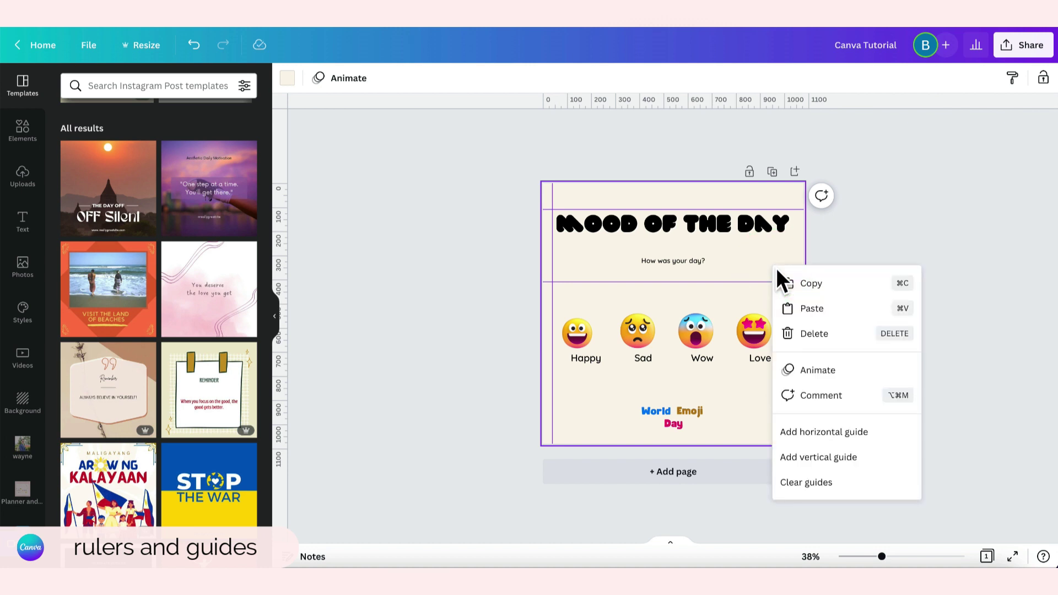
pyautogui.click(835, 457)
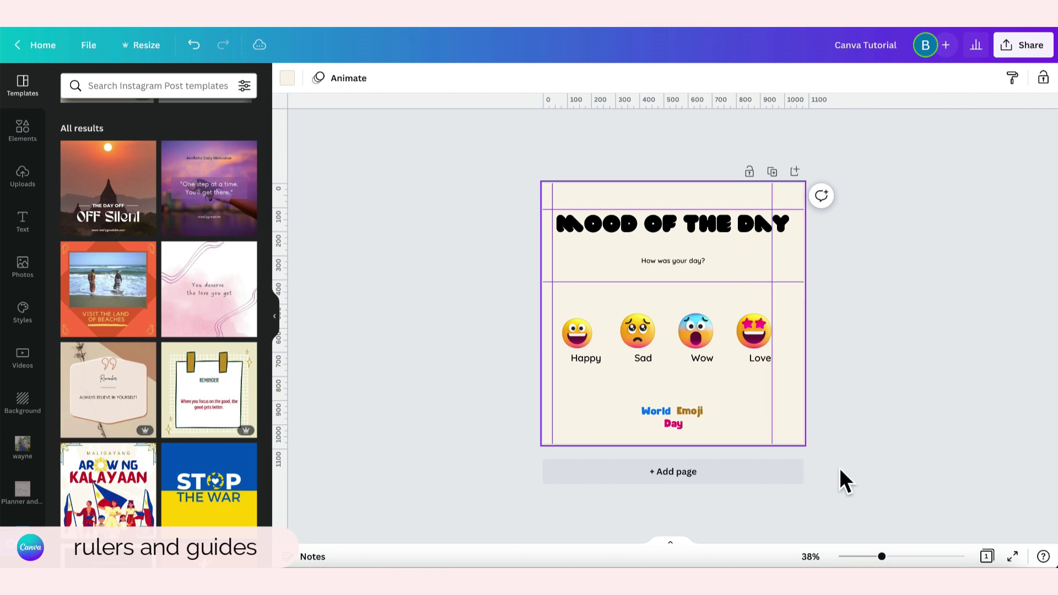
# - Align both vertical guides with the MOOD OF THE DAY title's edges and zoom to 73%
pyautogui.click(733, 226)
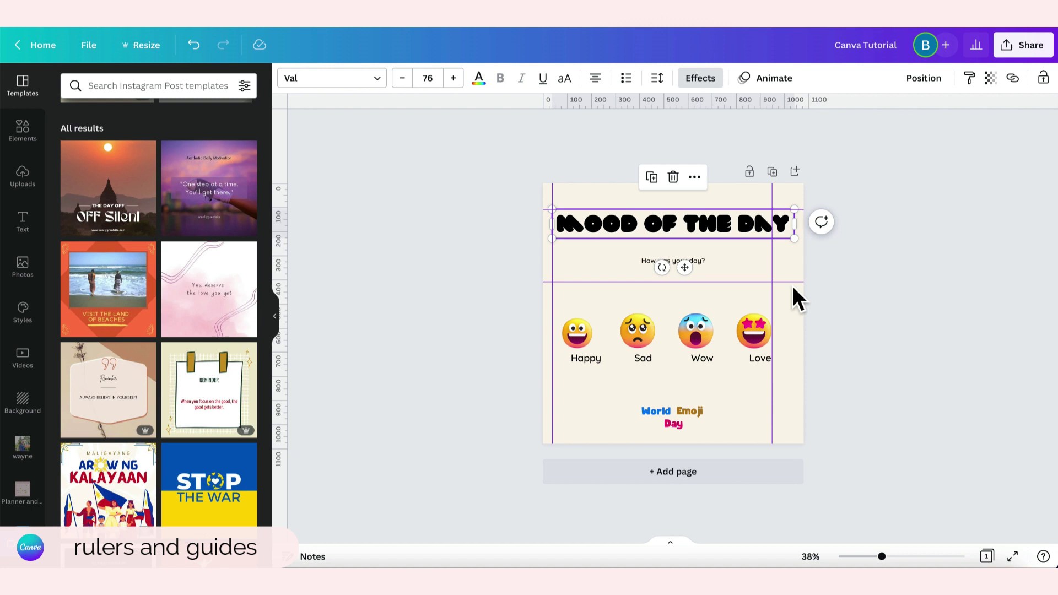
pyautogui.moveTo(771, 279); pyautogui.dragTo(798, 279)
pyautogui.moveTo(561, 270); pyautogui.dragTo(567, 270)
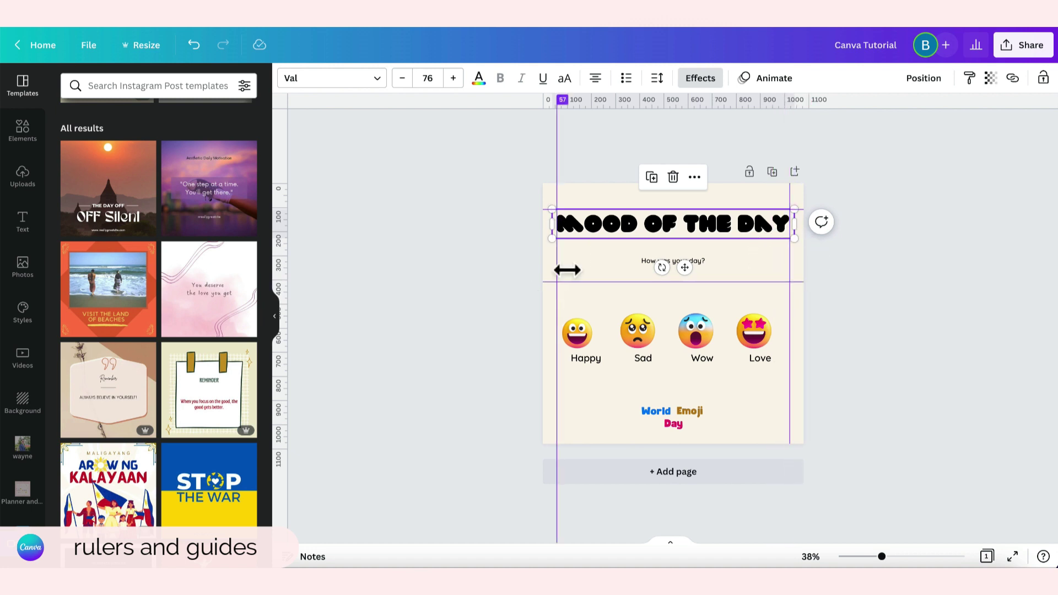
pyautogui.moveTo(941, 558); pyautogui.dragTo(902, 556)
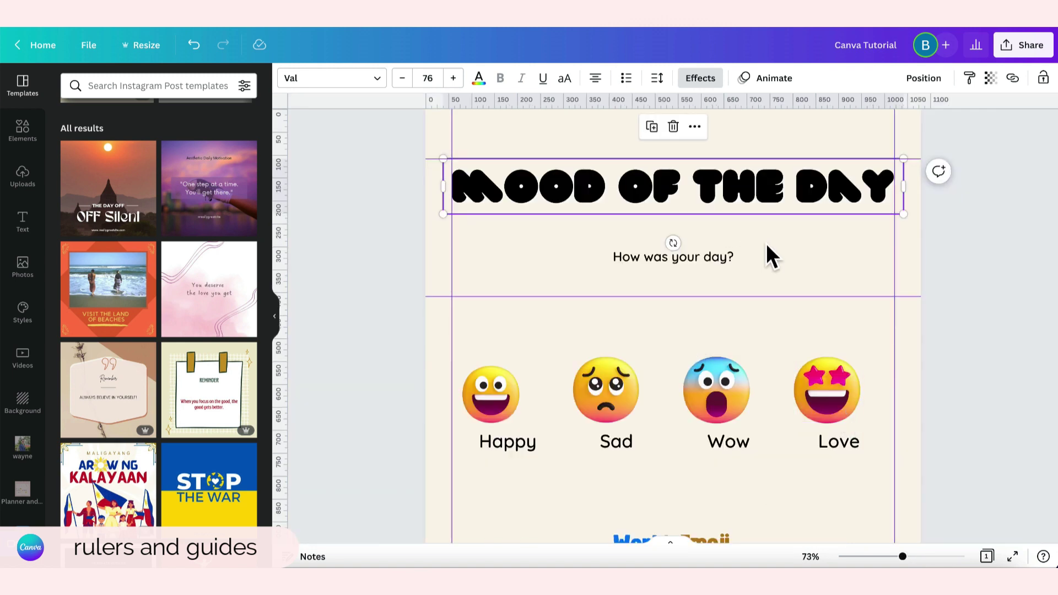
pyautogui.moveTo(477, 330); pyautogui.dragTo(808, 447)
# - Enlarge the Happy emoji to 161×161 and place horizontal guides at the emoji tops and bottoms
pyautogui.click(530, 333)
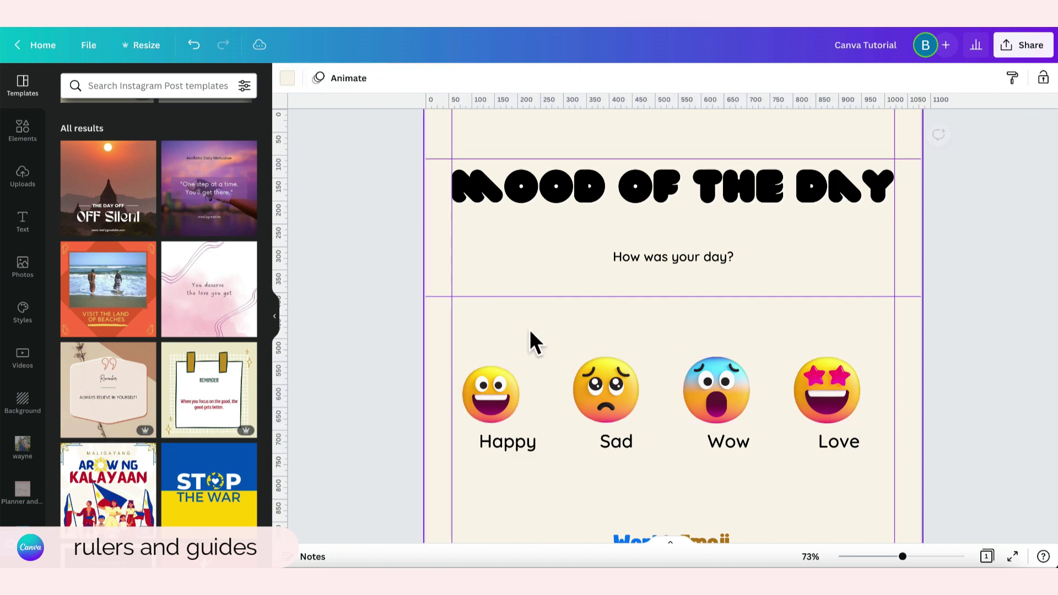
pyautogui.click(508, 394)
pyautogui.moveTo(521, 366); pyautogui.dragTo(557, 370)
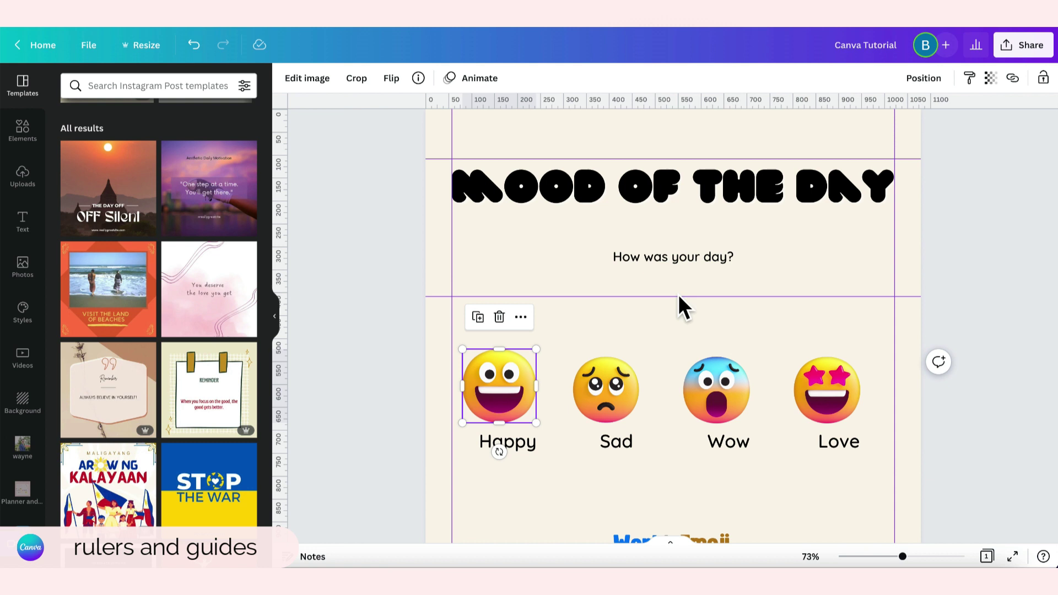
pyautogui.moveTo(678, 297); pyautogui.dragTo(661, 350)
pyautogui.moveTo(724, 110); pyautogui.dragTo(754, 424)
# - Resize the Sad, Wow and Love emojis to 161×161 to match Happy
pyautogui.click(606, 388)
pyautogui.moveTo(639, 357); pyautogui.dragTo(664, 366)
pyautogui.click(725, 397)
pyautogui.moveTo(751, 355); pyautogui.dragTo(772, 371)
pyautogui.click(826, 391)
pyautogui.moveTo(860, 358); pyautogui.dragTo(868, 349)
# - Position the four emojis evenly between the guides and centre the group on the page
pyautogui.moveTo(520, 407); pyautogui.dragTo(528, 408)
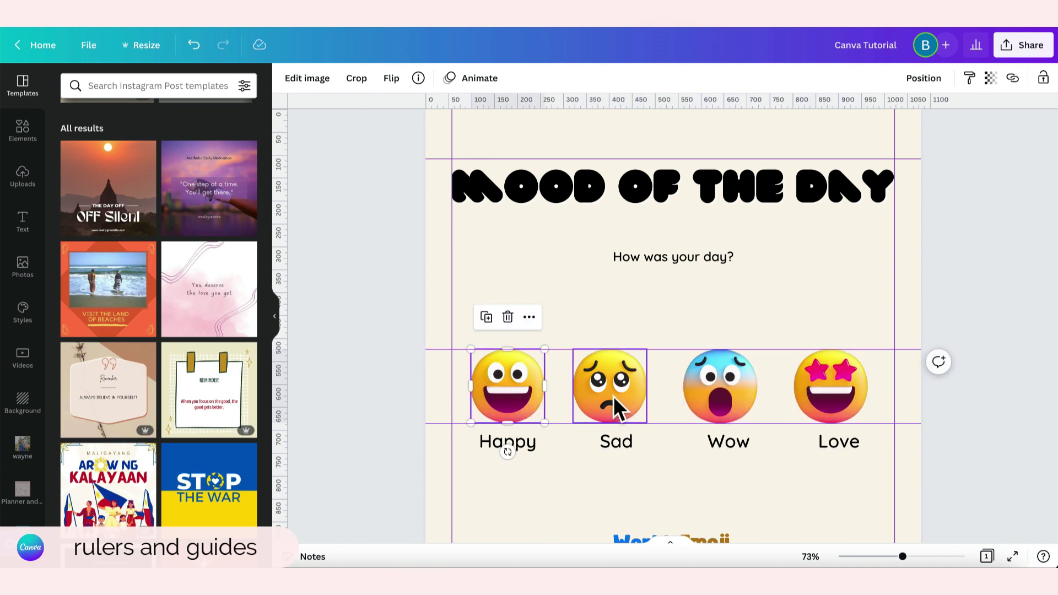
pyautogui.click(613, 396)
pyautogui.moveTo(615, 396); pyautogui.dragTo(622, 405)
pyautogui.click(711, 406)
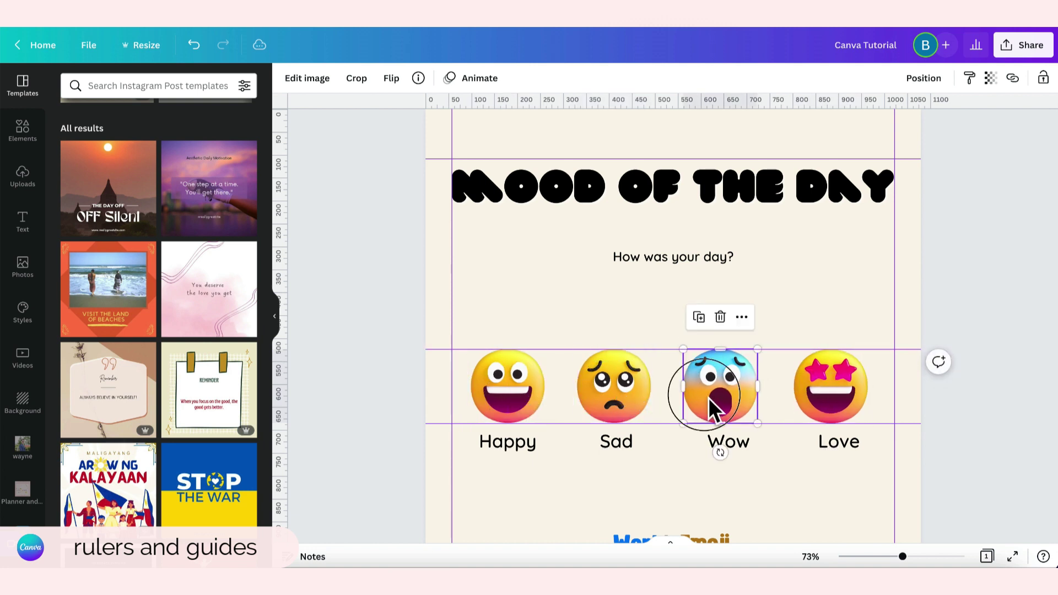
pyautogui.moveTo(710, 406); pyautogui.dragTo(715, 404)
pyautogui.moveTo(819, 410); pyautogui.dragTo(814, 413)
pyautogui.press('Escape')
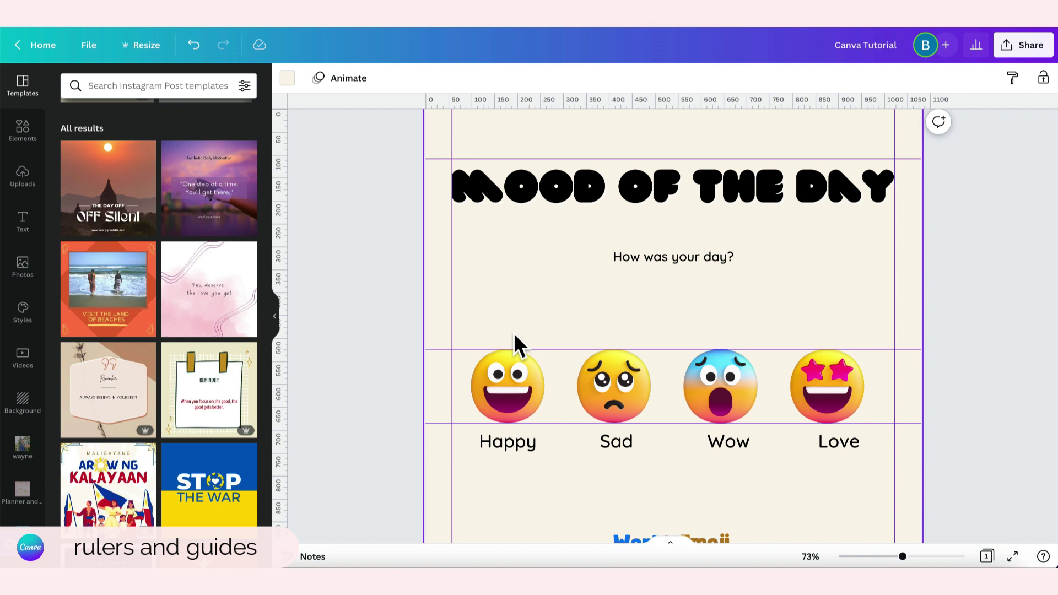
pyautogui.moveTo(504, 315); pyautogui.dragTo(844, 401)
pyautogui.moveTo(845, 402); pyautogui.dragTo(848, 402)
# - Fine-tune the Sad, Wow and Love emojis so they sit evenly above their labels
pyautogui.click(838, 491)
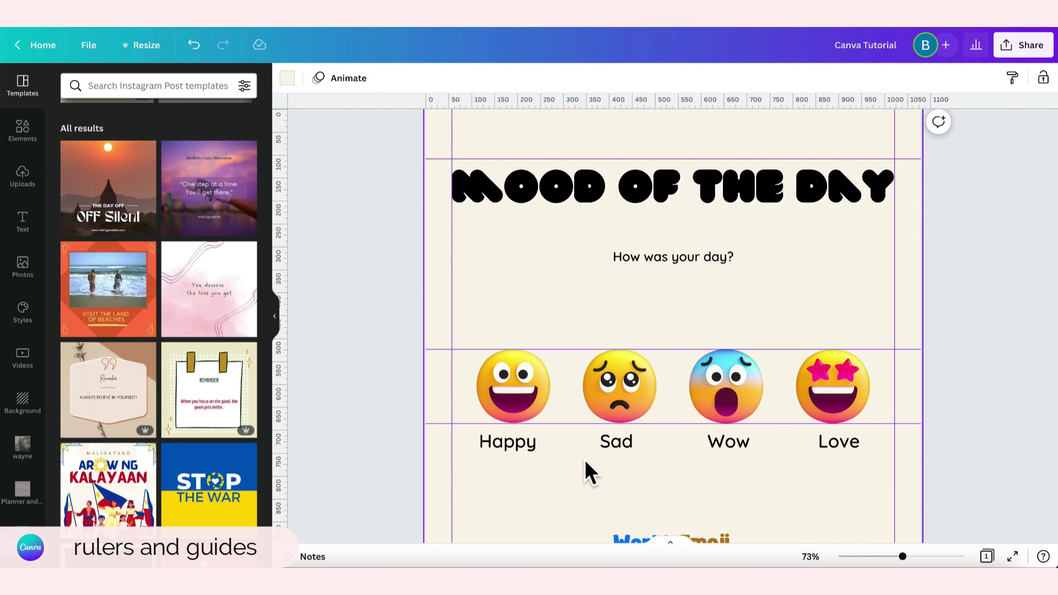
pyautogui.click(512, 442)
pyautogui.moveTo(614, 444); pyautogui.dragTo(619, 454)
pyautogui.moveTo(743, 455); pyautogui.dragTo(744, 456)
pyautogui.moveTo(853, 452); pyautogui.dragTo(850, 463)
pyautogui.click(882, 242)
pyautogui.scroll(-3, 883, 241)
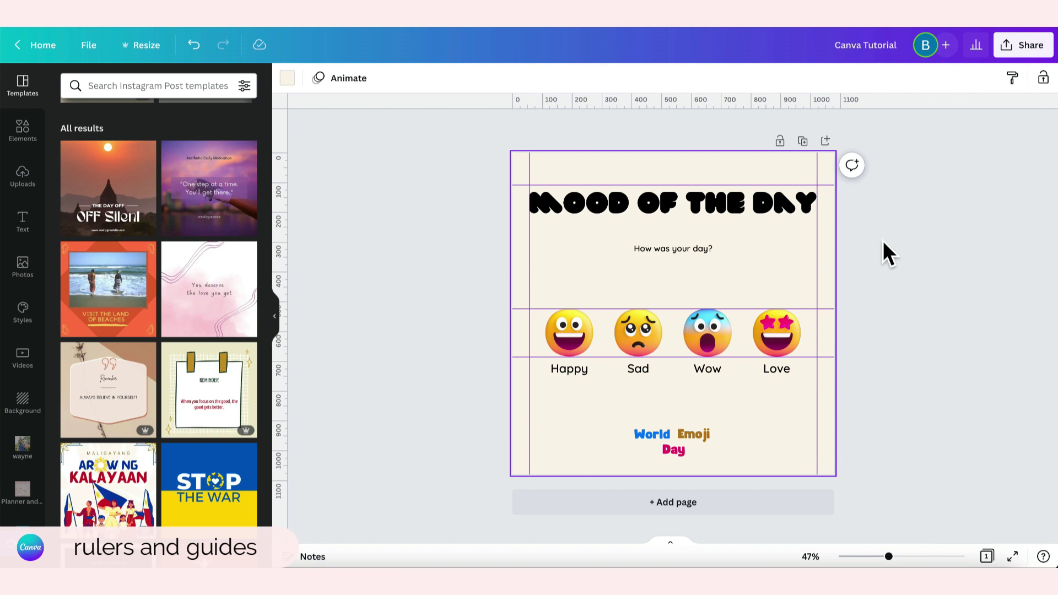
# - Add a new page and apply the pink 'You deserve the love you get' template to it
pyautogui.click(719, 503)
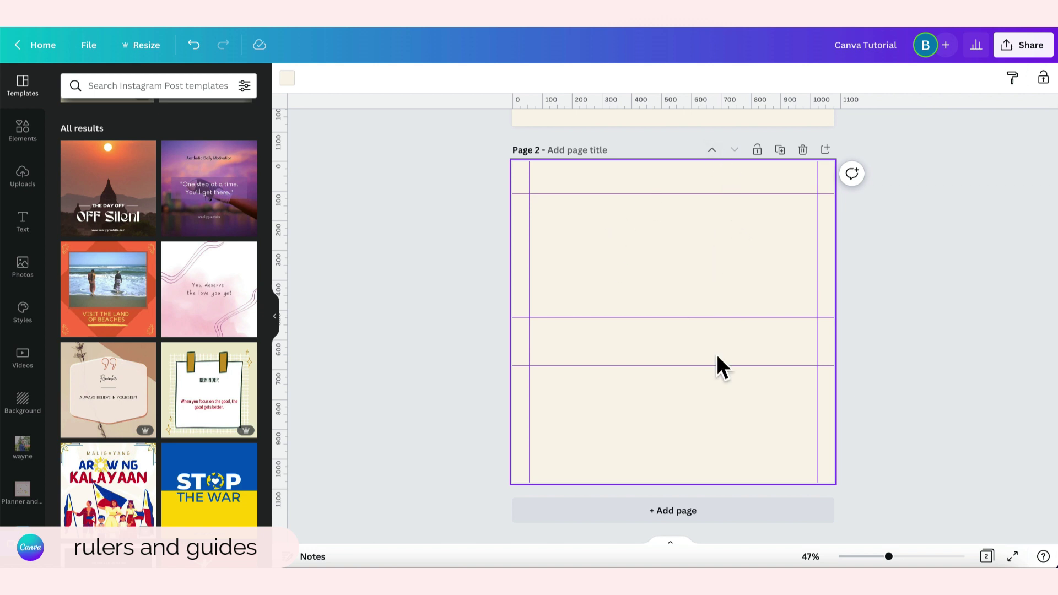
pyautogui.scroll(5, 716, 357)
pyautogui.click(707, 171)
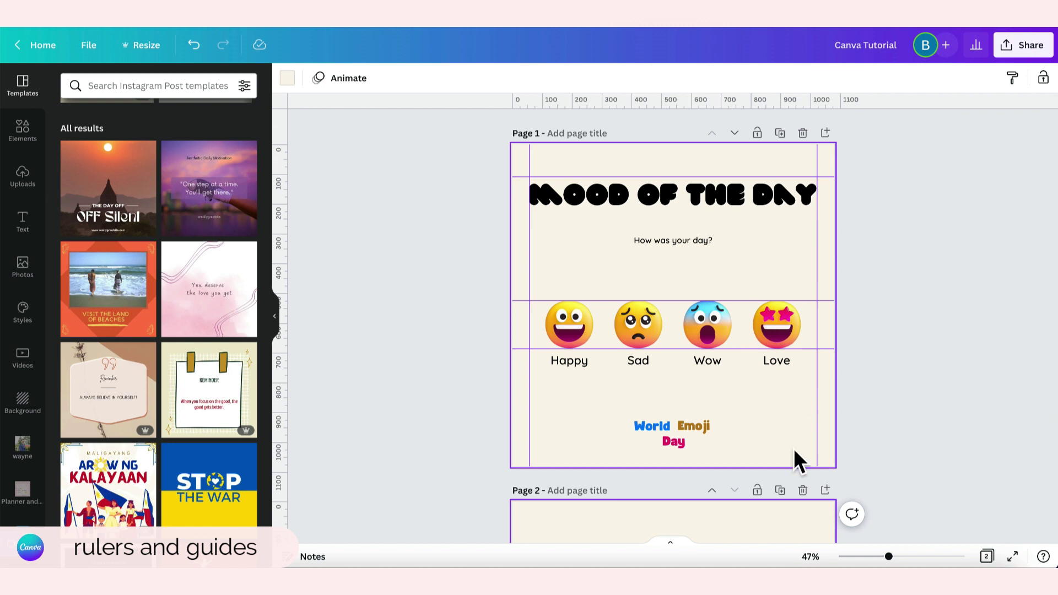
pyautogui.scroll(-6, 704, 445)
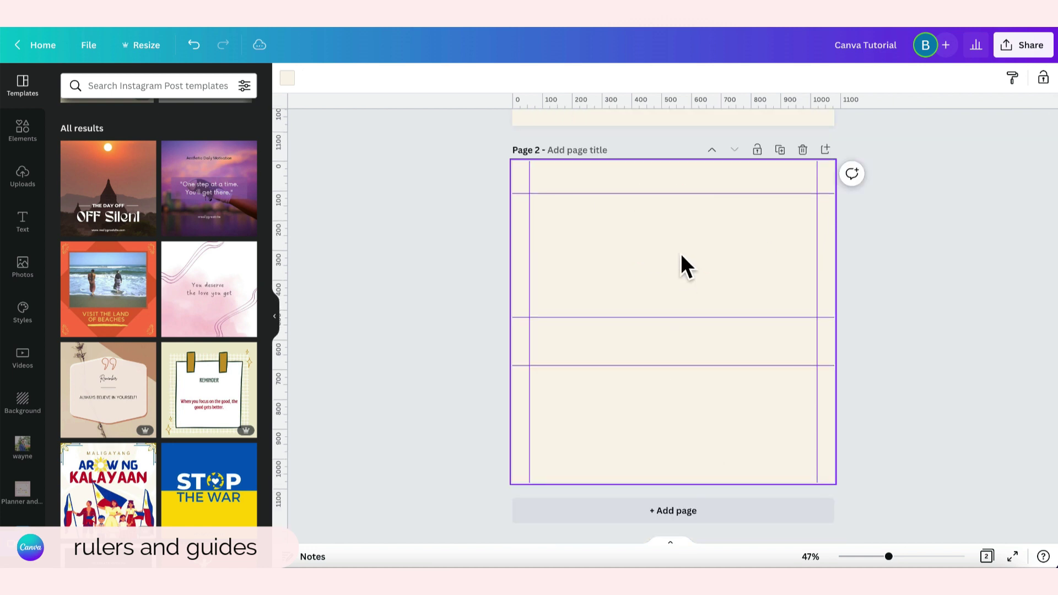
pyautogui.click(211, 336)
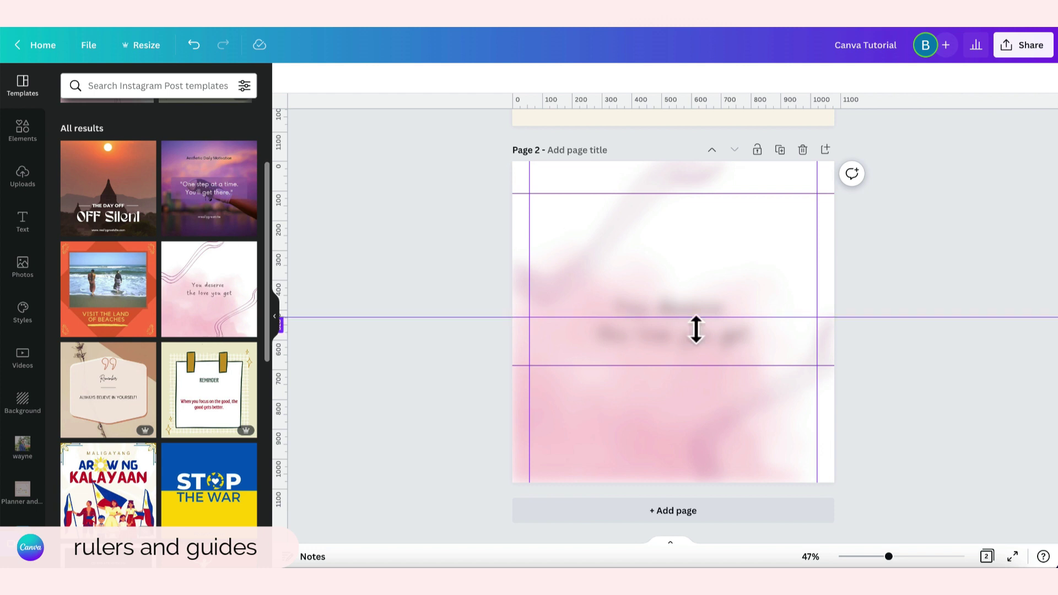
# - Clear all guides from the design
pyautogui.rightClick(766, 236)
pyautogui.click(854, 463)
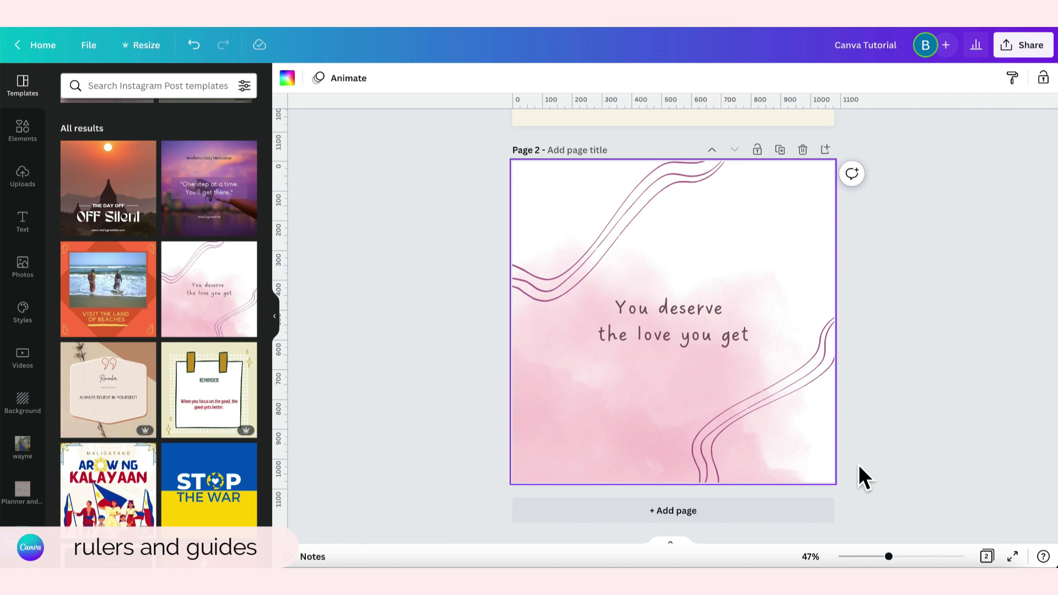
pyautogui.scroll(5, 859, 464)
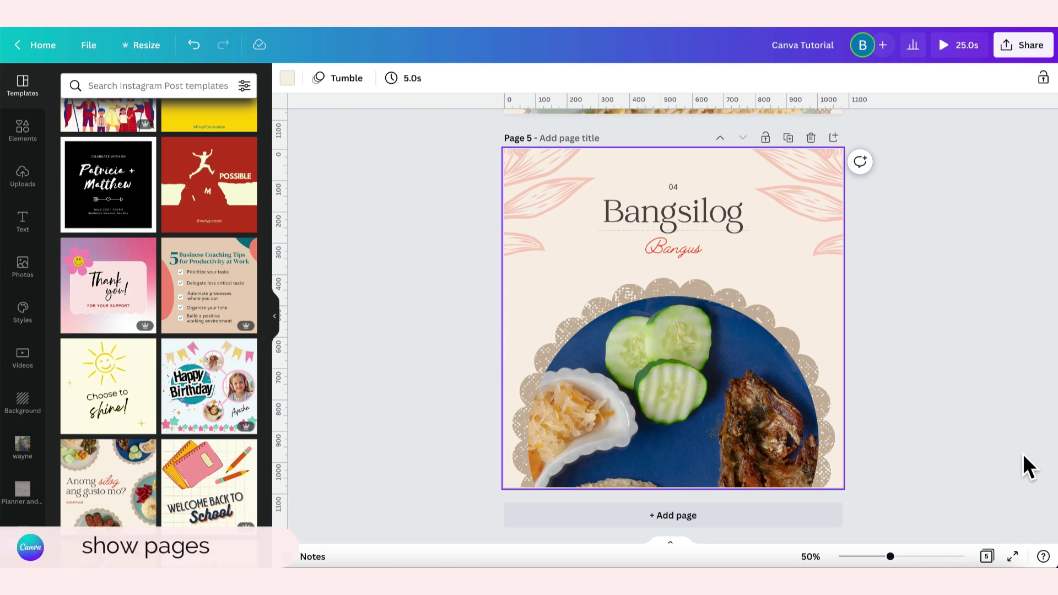
# - Scroll past the Tocilog and Chorizolog pages to bring page 5, Bangsilog, into view
pyautogui.scroll(15, 1022, 454)
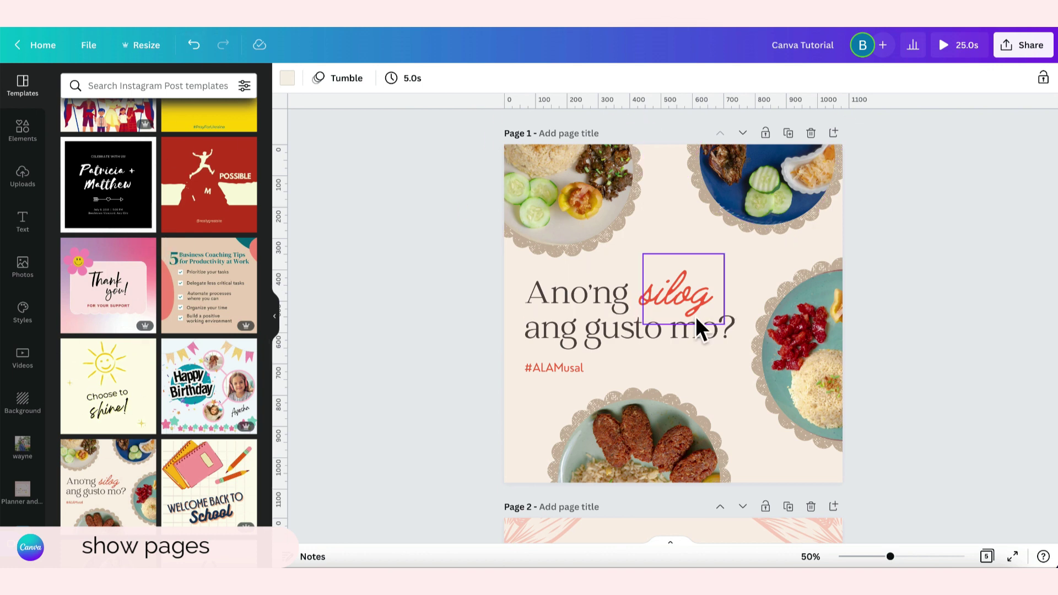
pyautogui.scroll(-15, 908, 405)
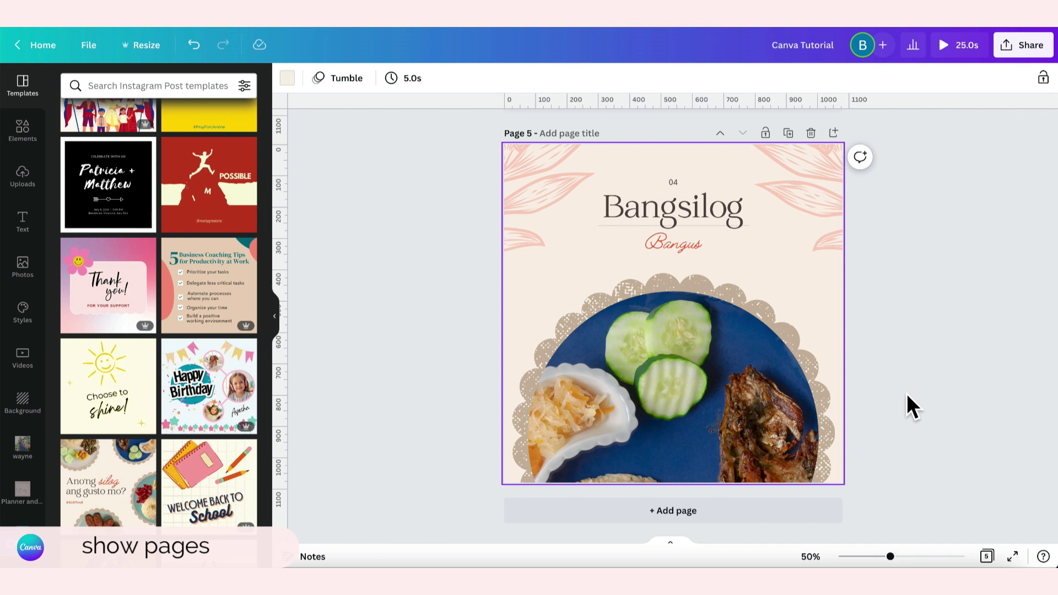
pyautogui.scroll(15, 907, 393)
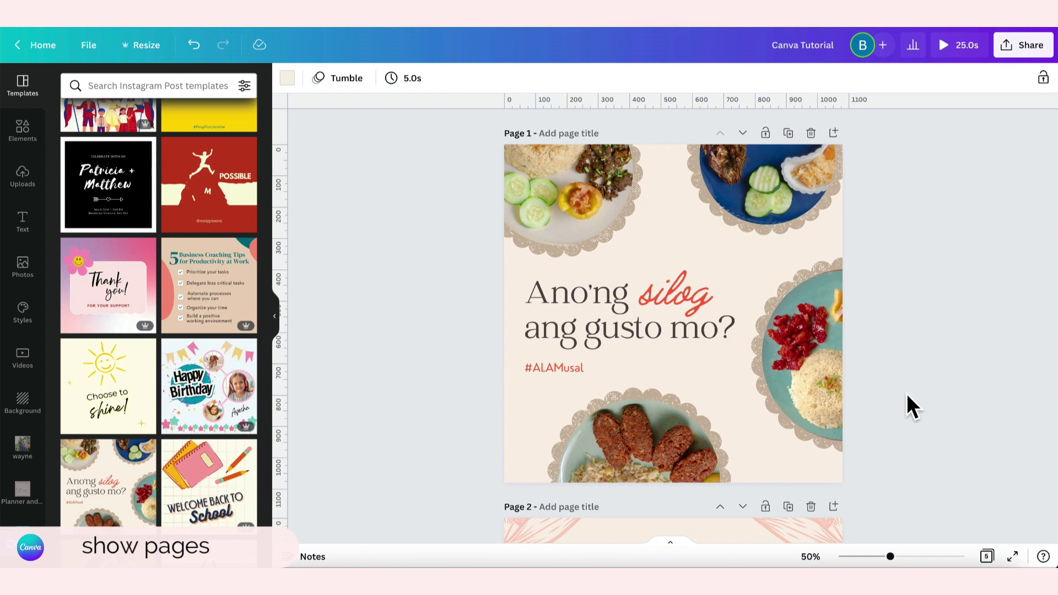
pyautogui.scroll(-15, 912, 406)
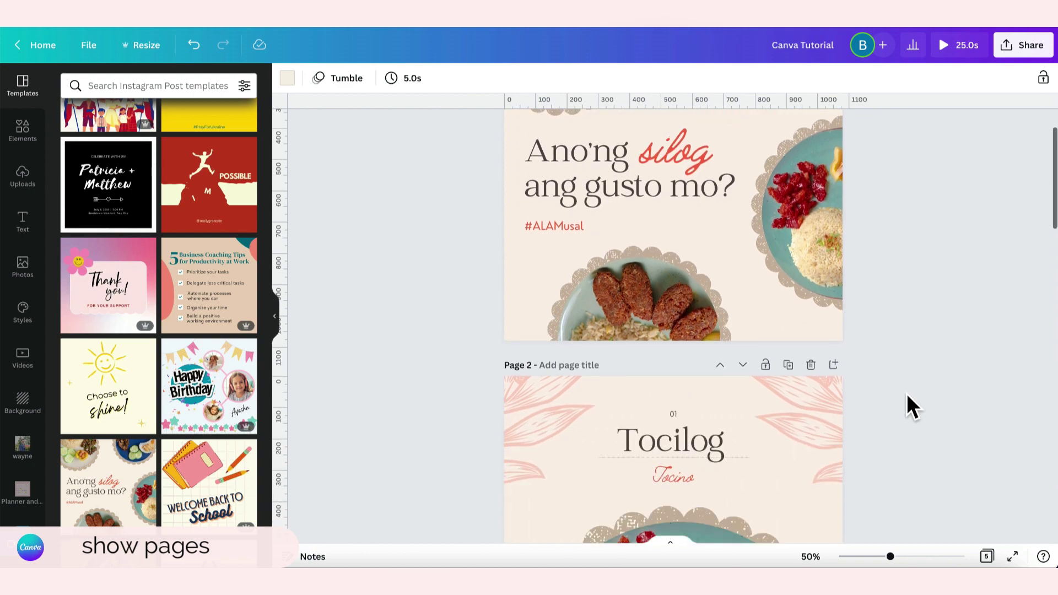
pyautogui.scroll(-4, 907, 396)
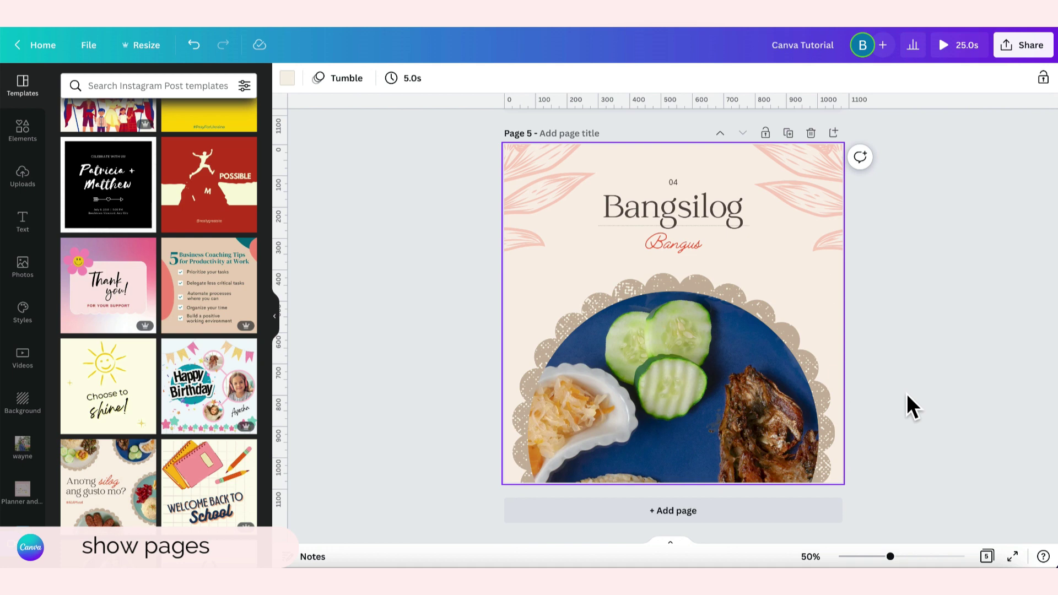
pyautogui.scroll(6, 907, 394)
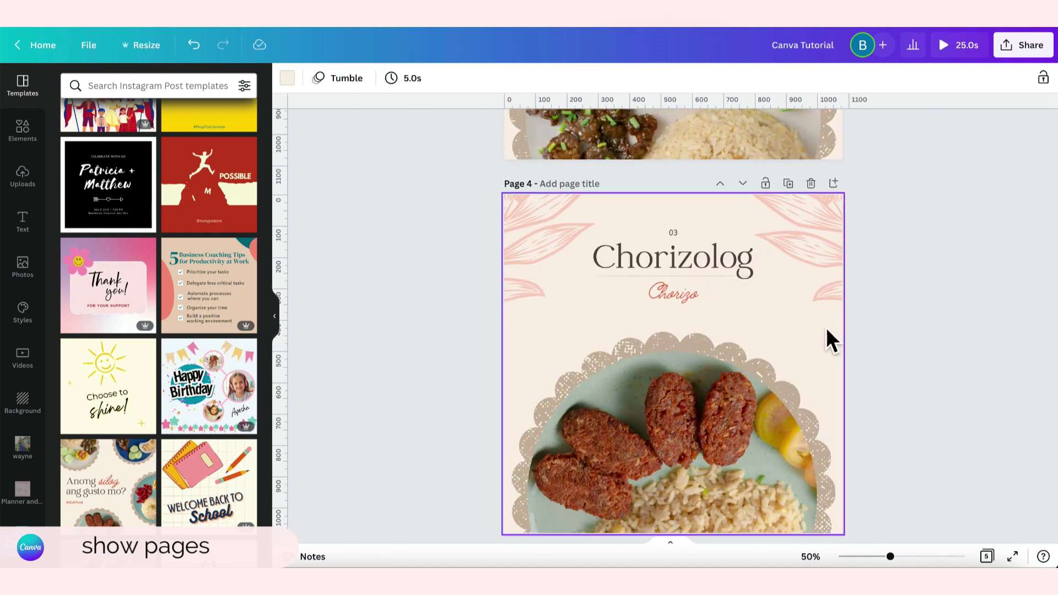
pyautogui.scroll(-6, 845, 354)
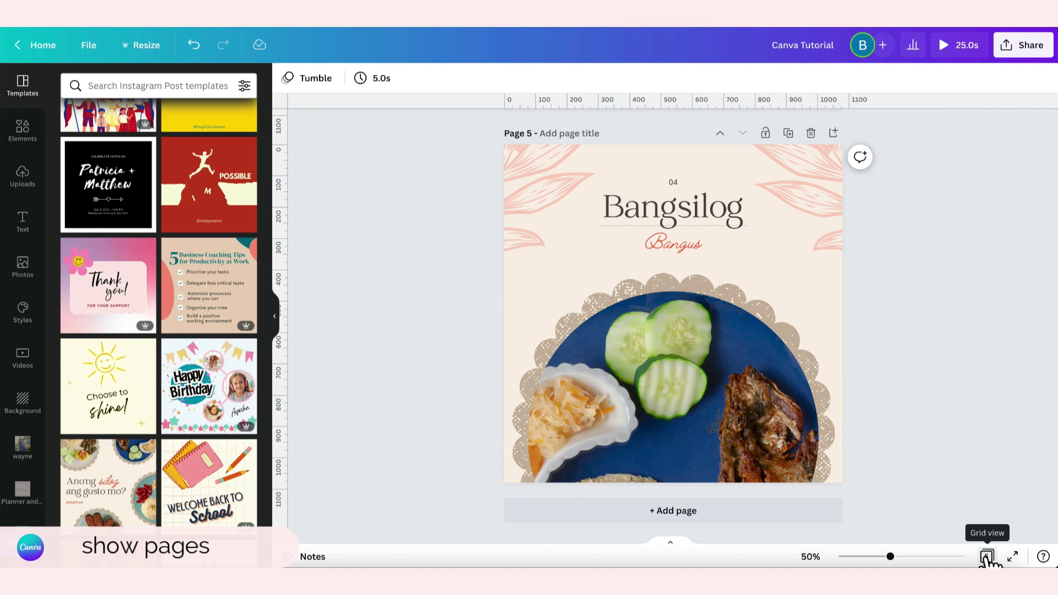
# - Toggle Grid view on and off, then show the row of page thumbnails
pyautogui.click(987, 556)
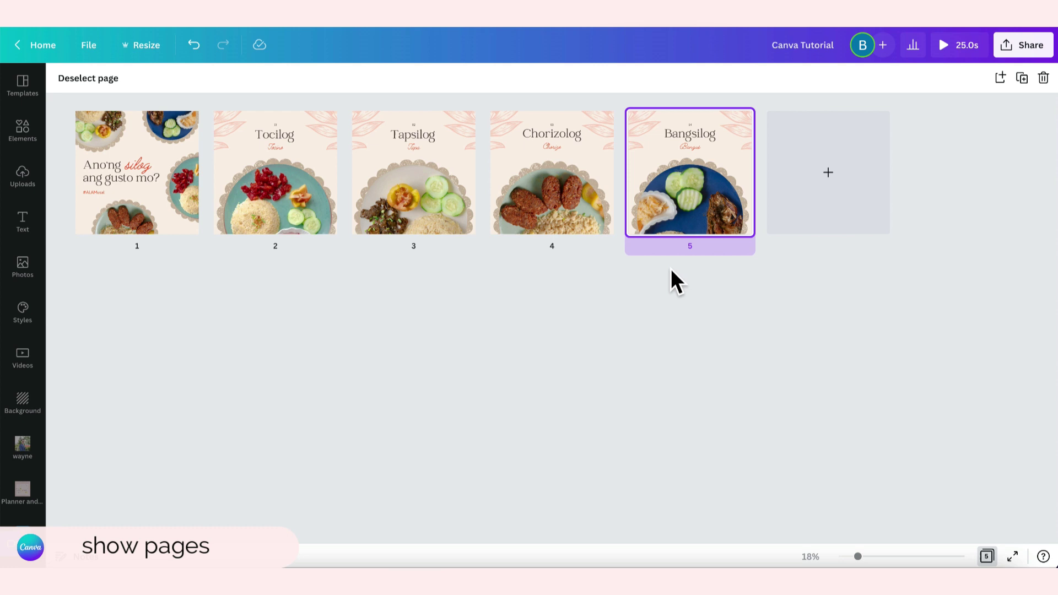
pyautogui.click(987, 557)
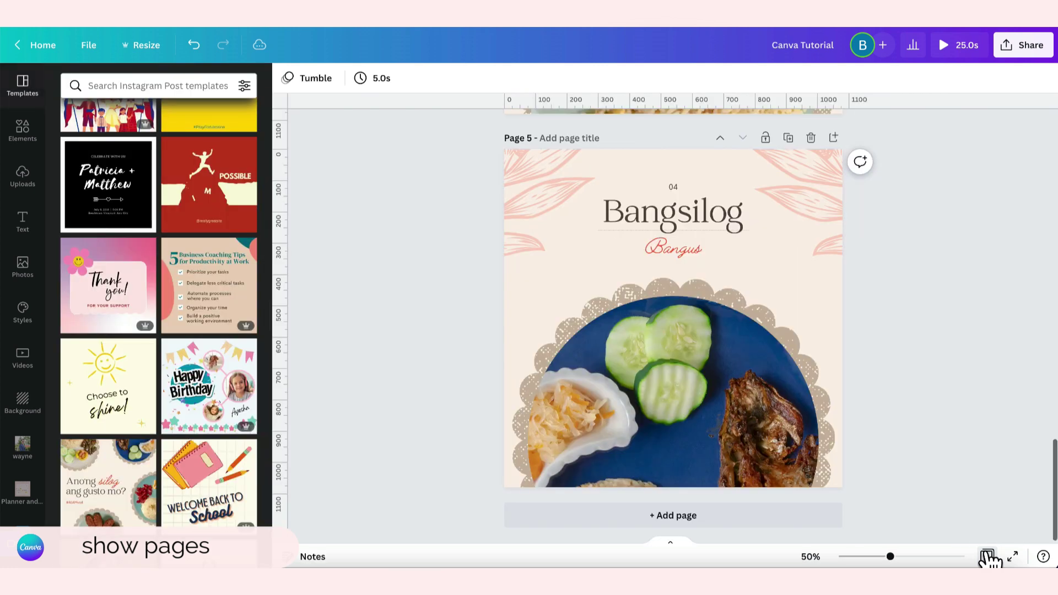
pyautogui.click(671, 550)
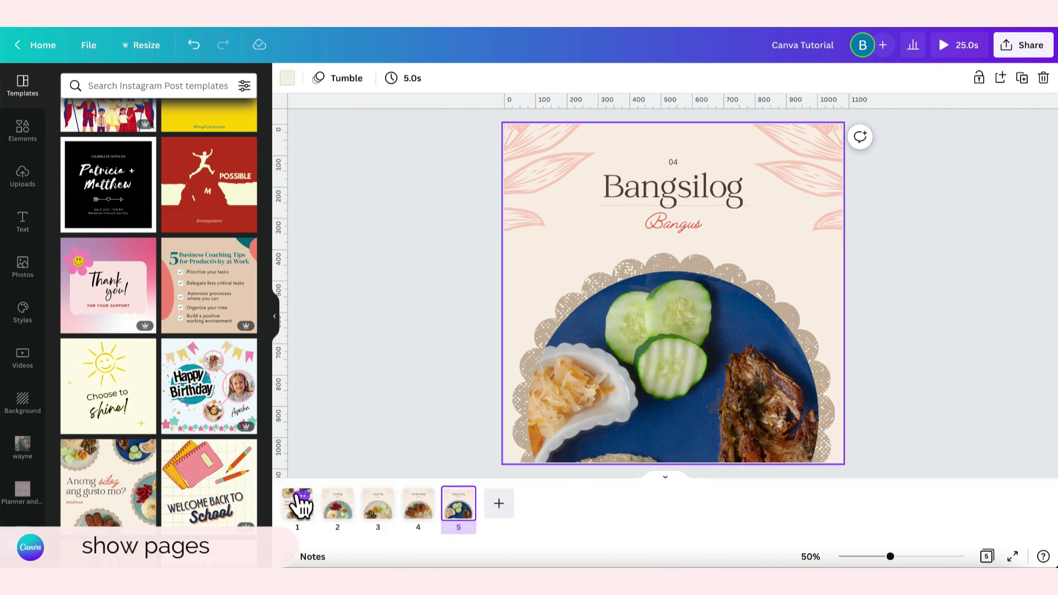
# - Step through page thumbnails 1 to 5 and open the options menu for page 5, Bangsilog
pyautogui.click(296, 517)
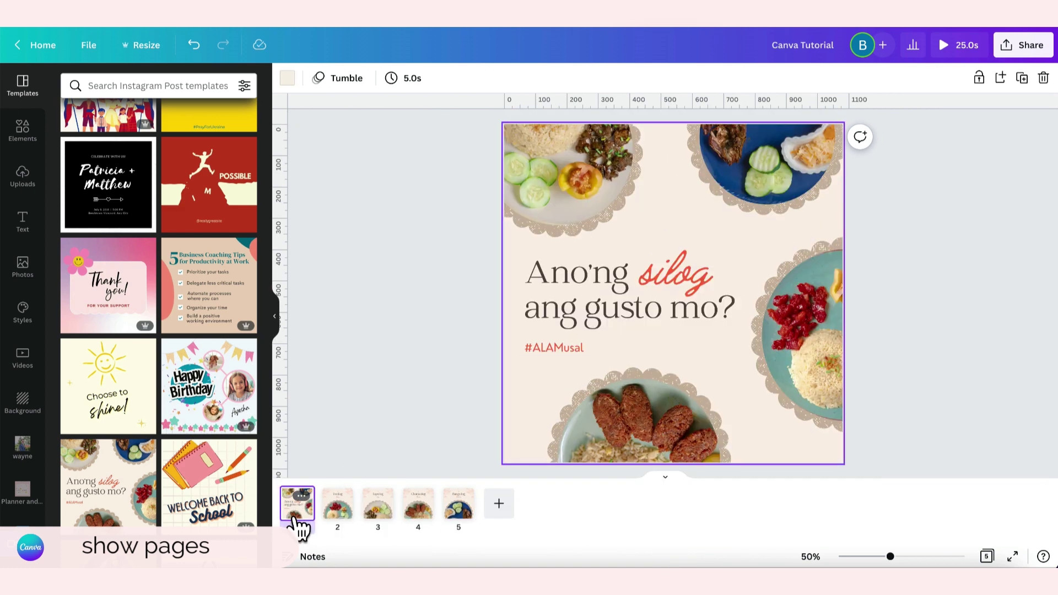
pyautogui.click(335, 519)
pyautogui.click(376, 518)
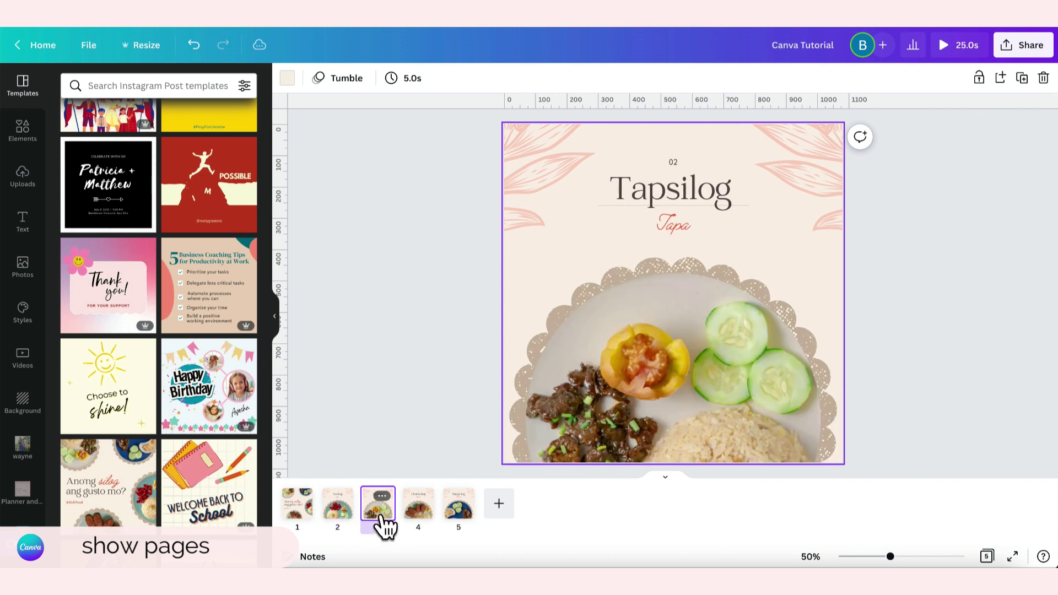
pyautogui.click(417, 515)
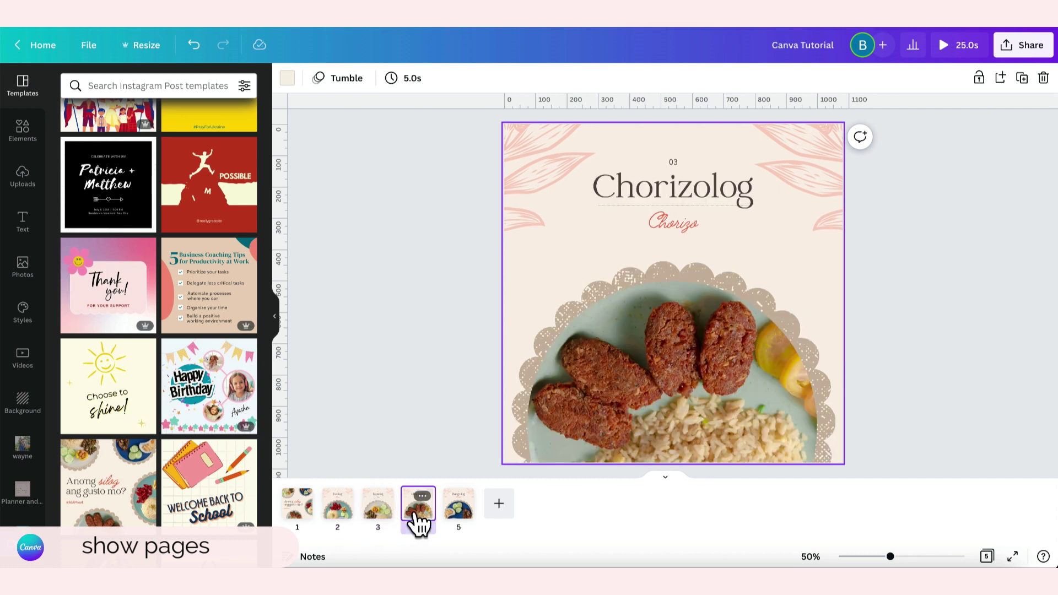
pyautogui.click(457, 509)
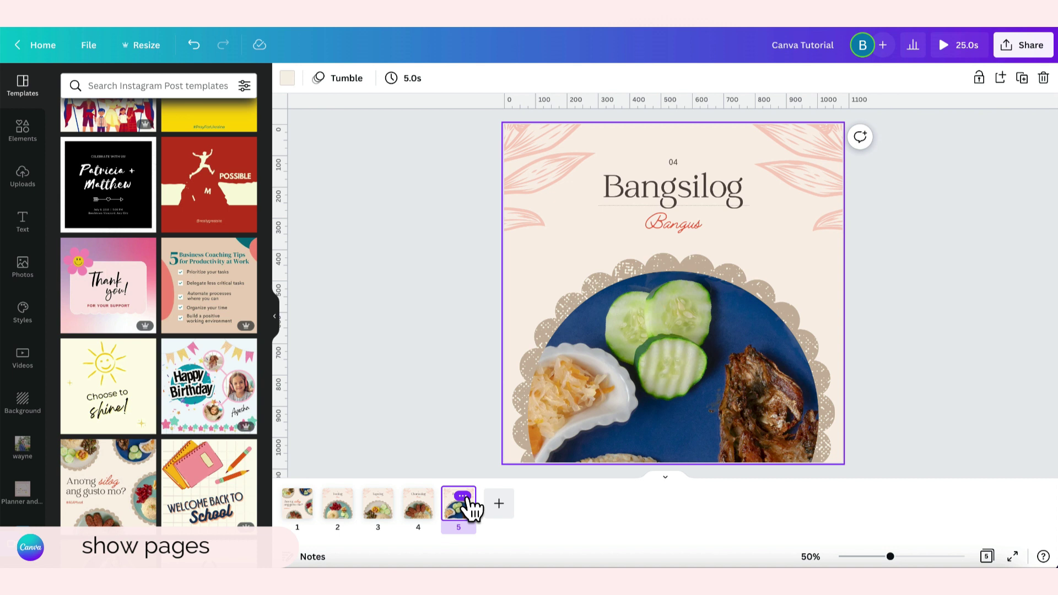
pyautogui.click(462, 496)
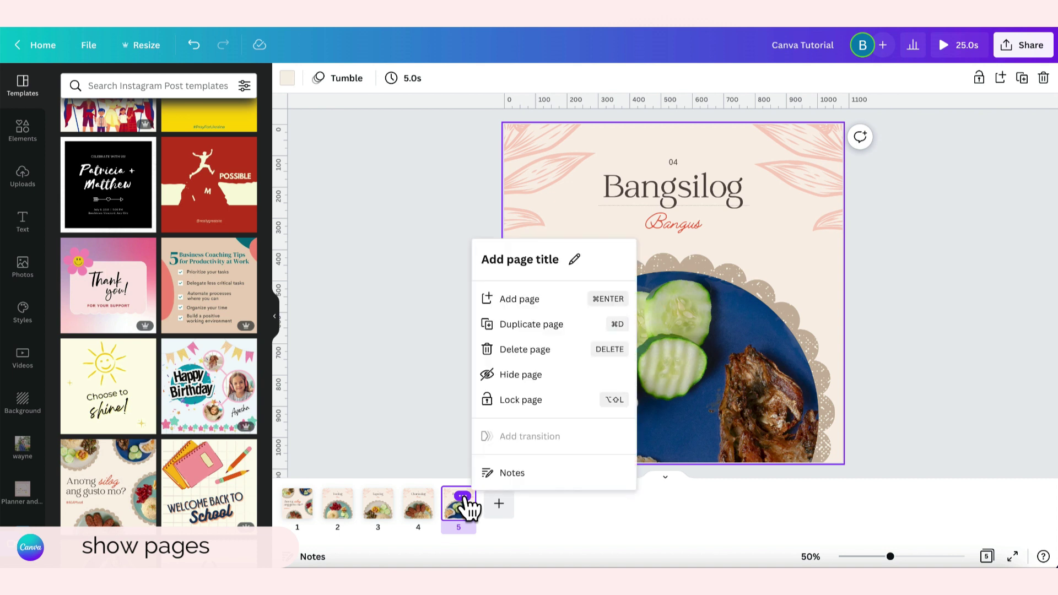
# - Type a placeholder note on page 5, then check that pages 1–4 have empty notes
pyautogui.click(512, 473)
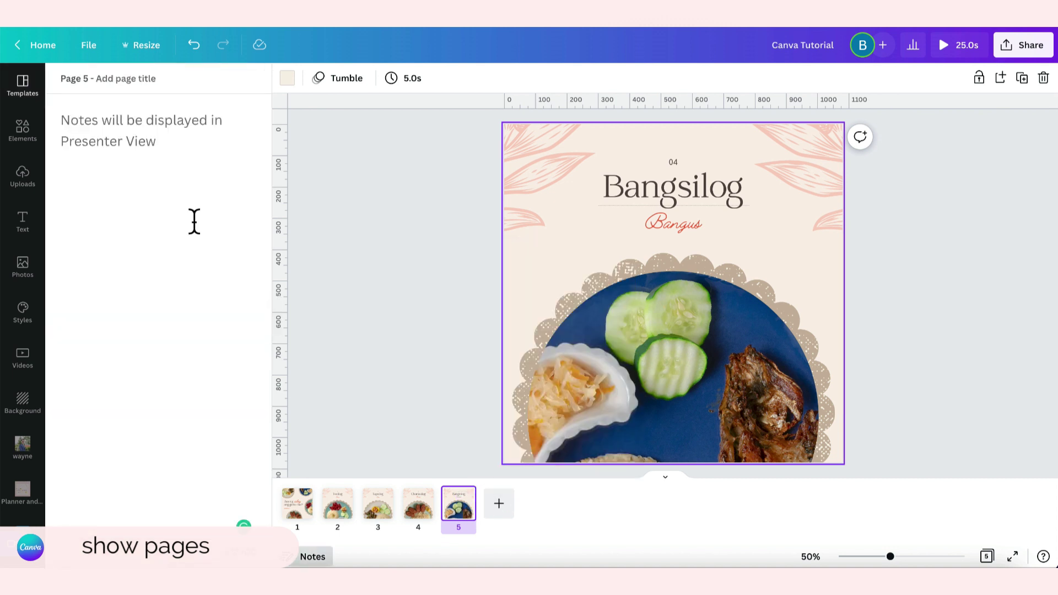
pyautogui.write('dksdhaskdjksamnnnkvkdsnjdcsl')
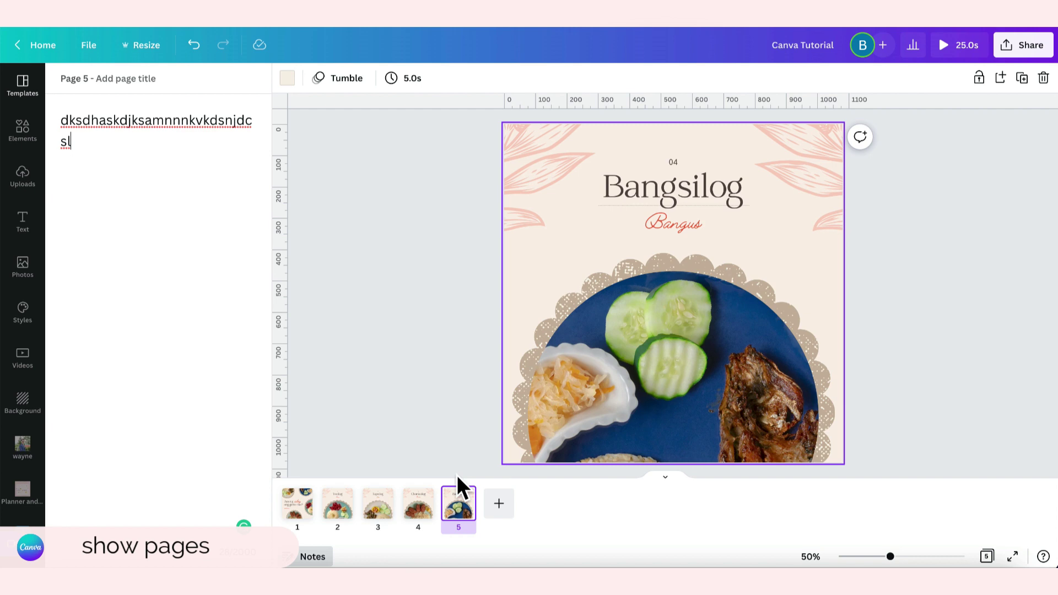
pyautogui.click(418, 503)
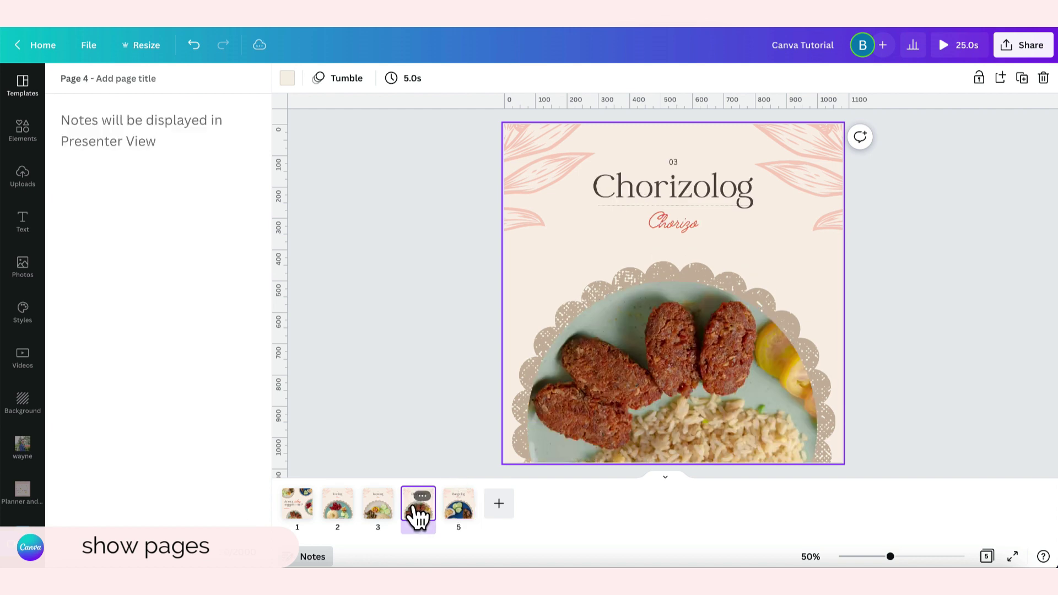
pyautogui.click(381, 510)
pyautogui.click(338, 518)
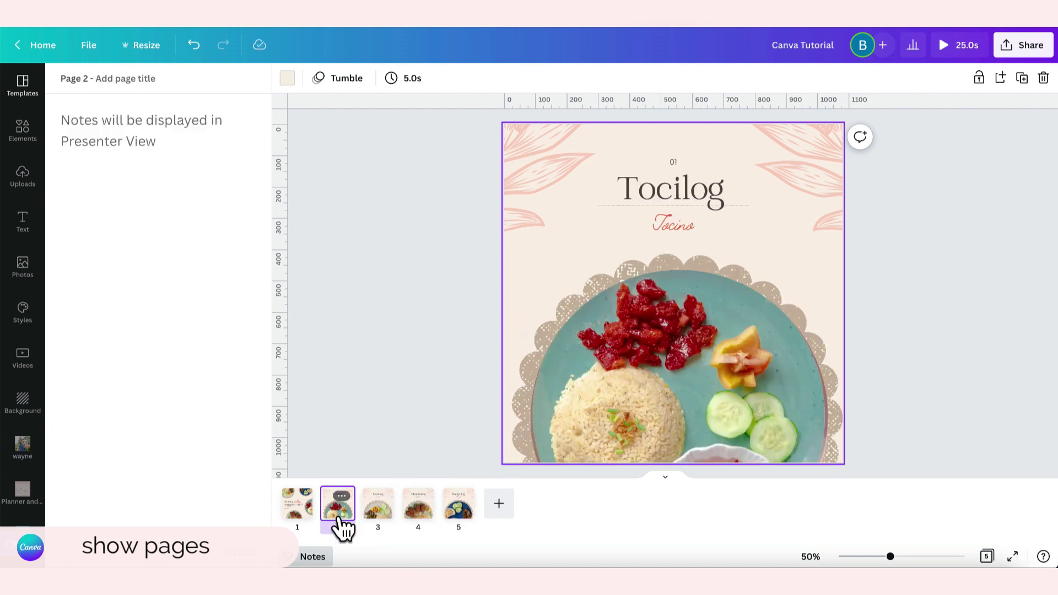
pyautogui.press('Left')
pyautogui.click(342, 520)
pyautogui.click(375, 516)
pyautogui.click(417, 515)
pyautogui.click(457, 513)
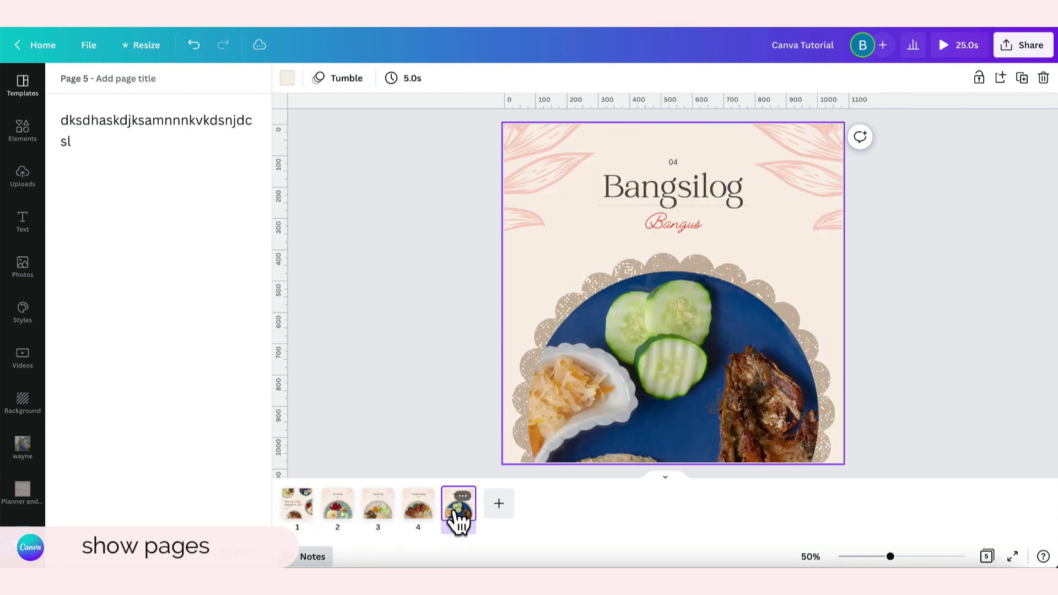
# - Copy the 1's thin orange TAN Pearl style onto the 2 step number and verify its font
pyautogui.click(676, 480)
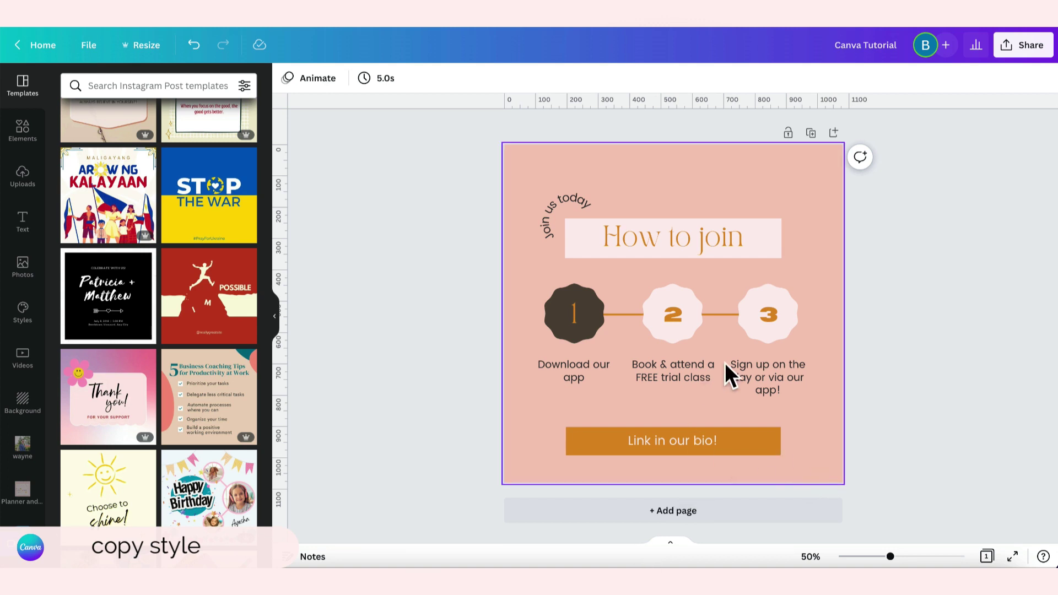
pyautogui.click(581, 322)
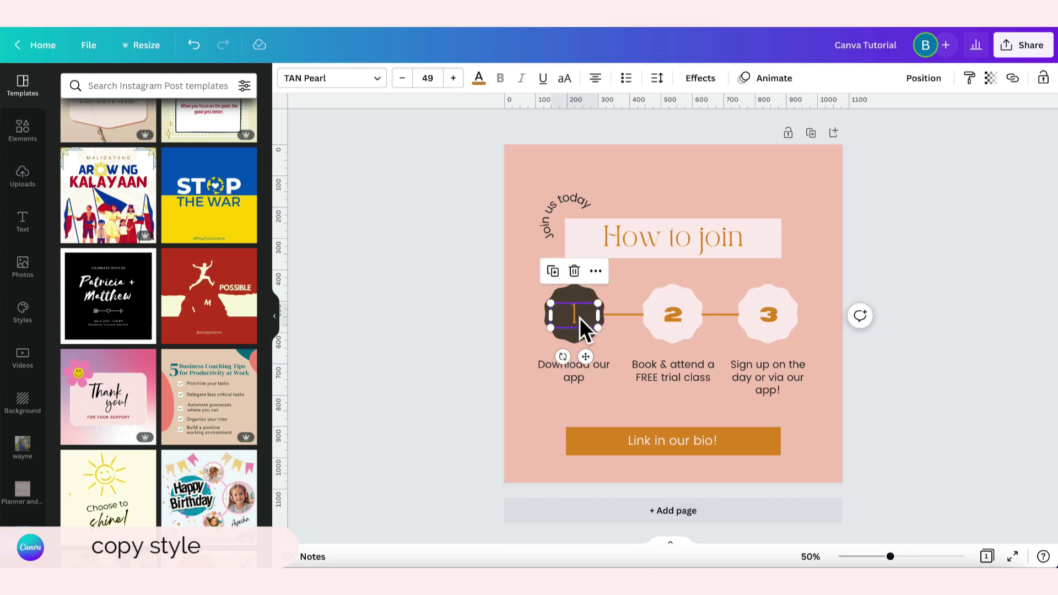
pyautogui.click(684, 320)
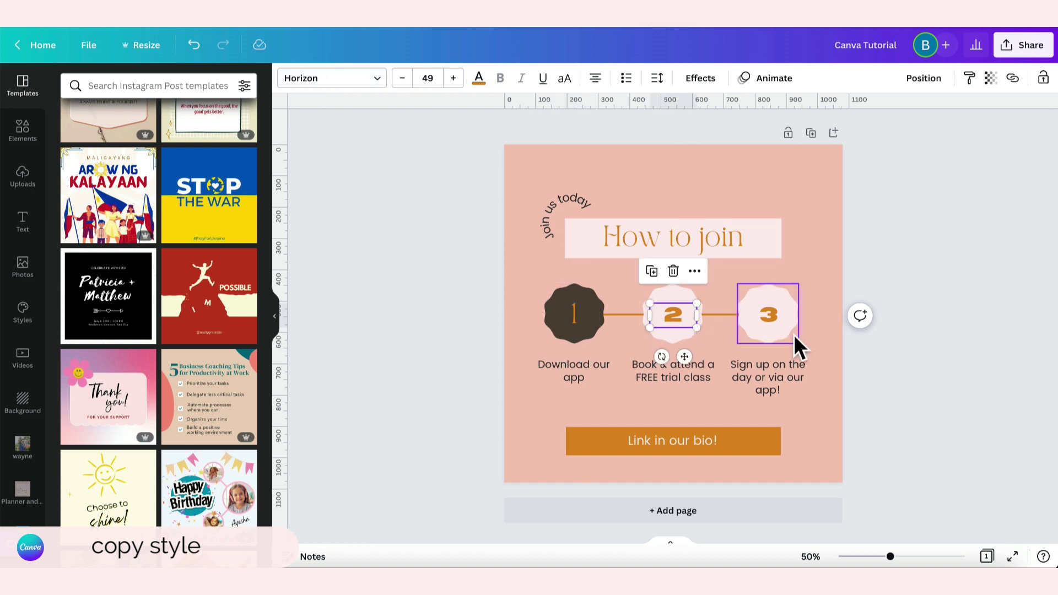
pyautogui.click(580, 319)
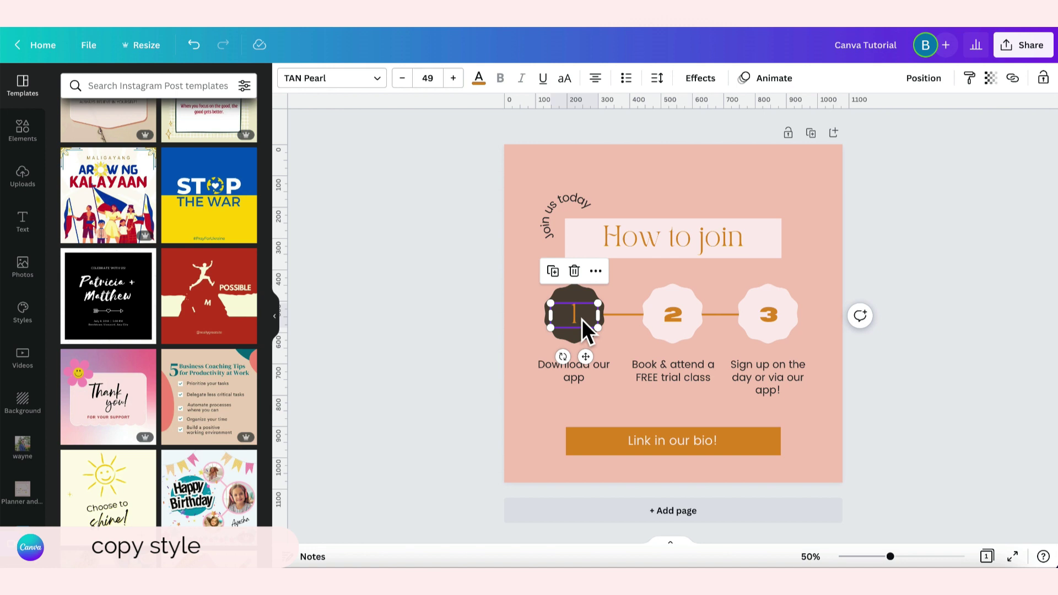
pyautogui.click(971, 80)
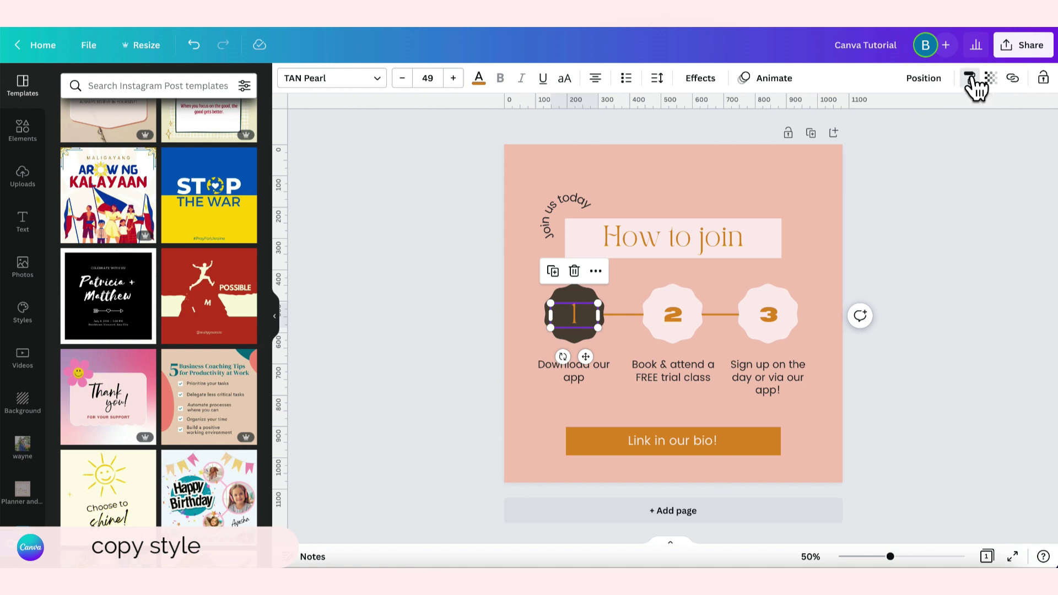
pyautogui.click(675, 326)
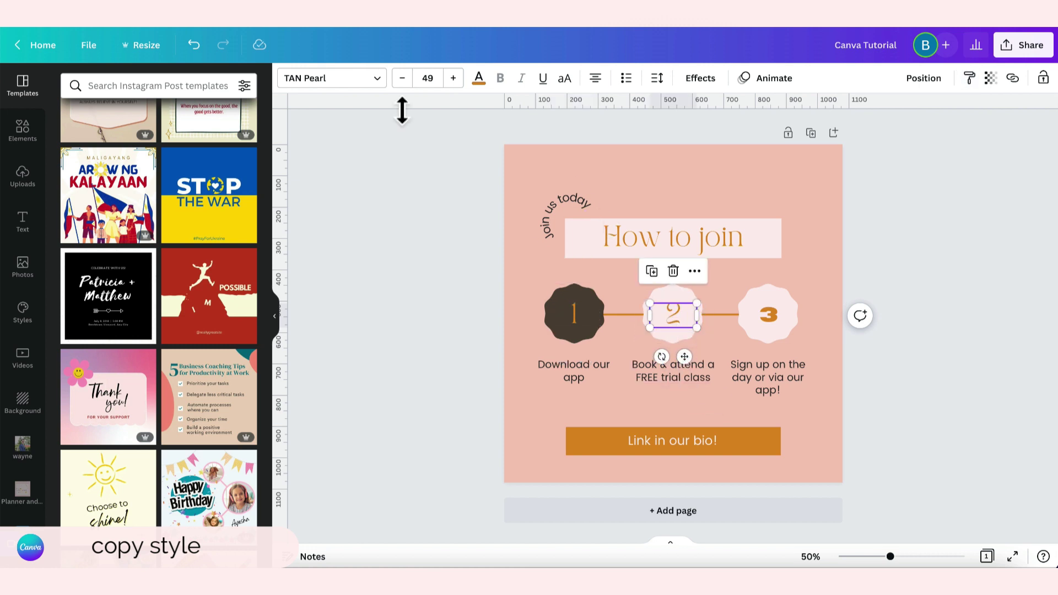
pyautogui.click(349, 82)
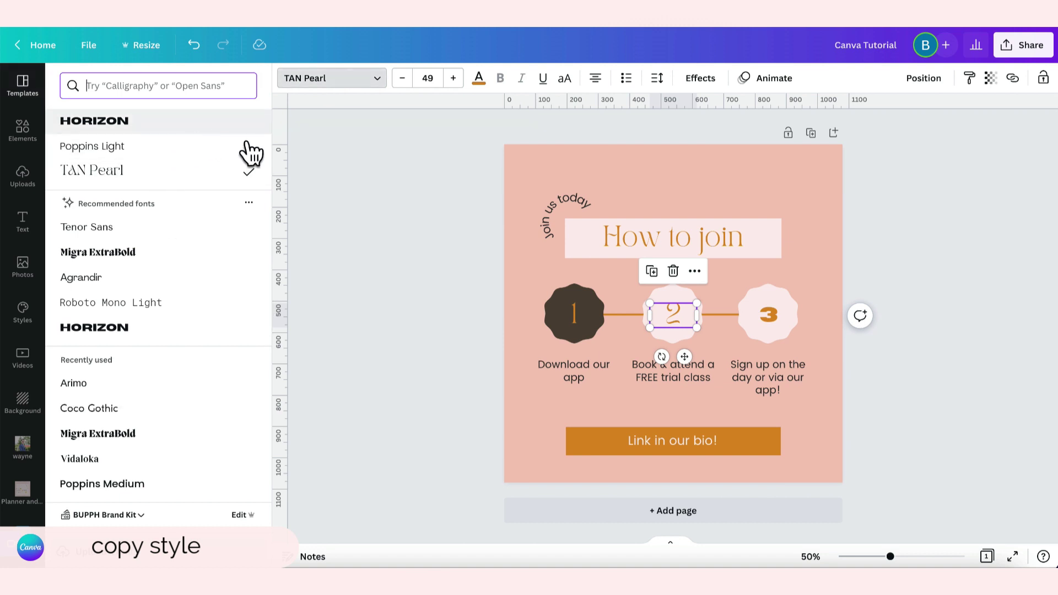
pyautogui.click(343, 246)
pyautogui.click(474, 315)
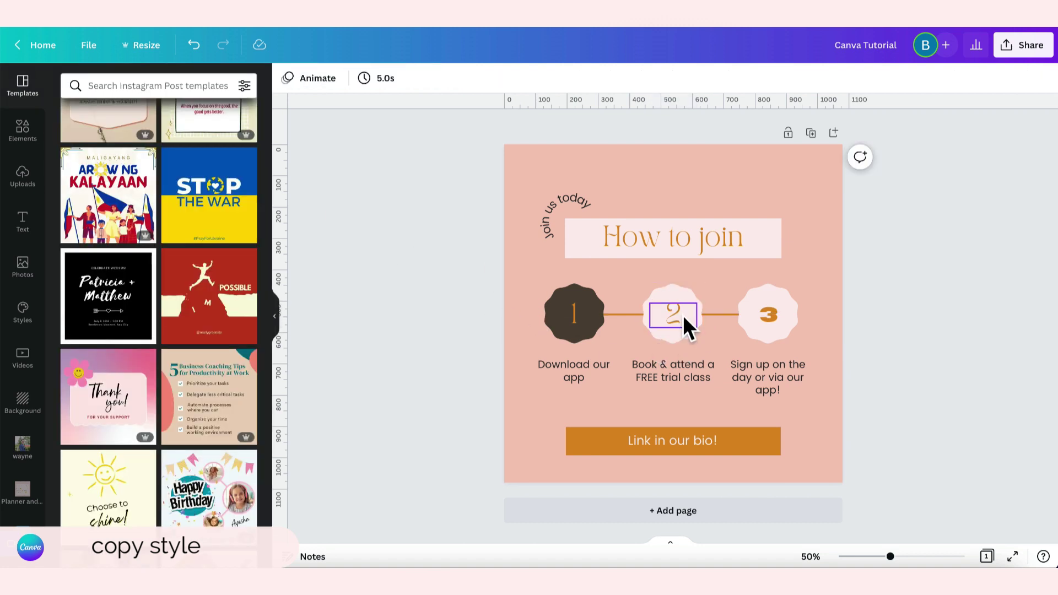
# - Copy the restyled 2's style onto the 3 step number
pyautogui.click(682, 315)
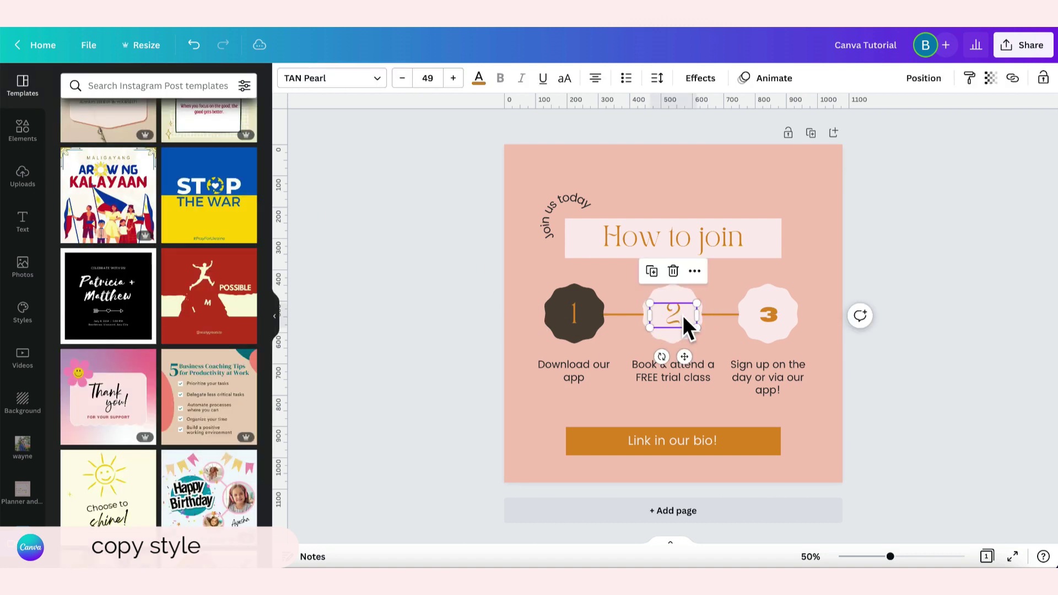
pyautogui.click(969, 82)
pyautogui.click(777, 326)
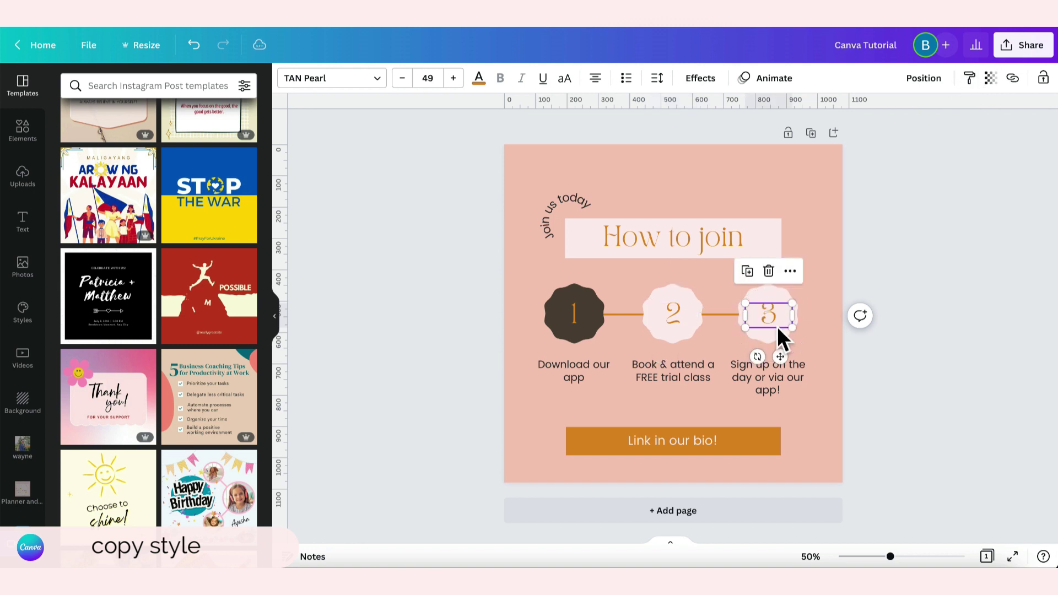
pyautogui.click(952, 355)
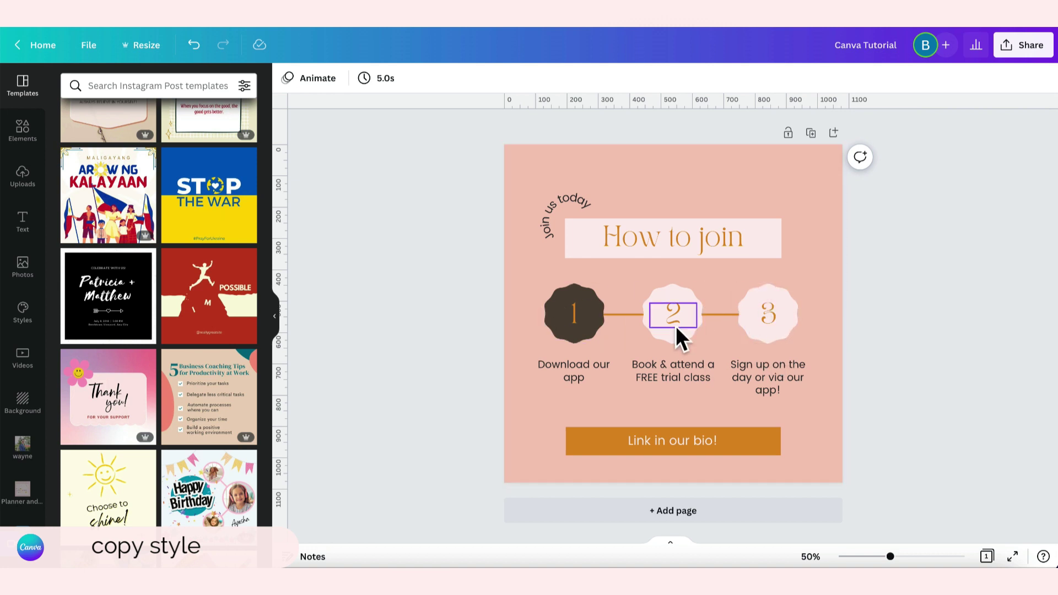
# - Apply the pale pink circle style to the dark 1 step circle with Copy style
pyautogui.click(600, 336)
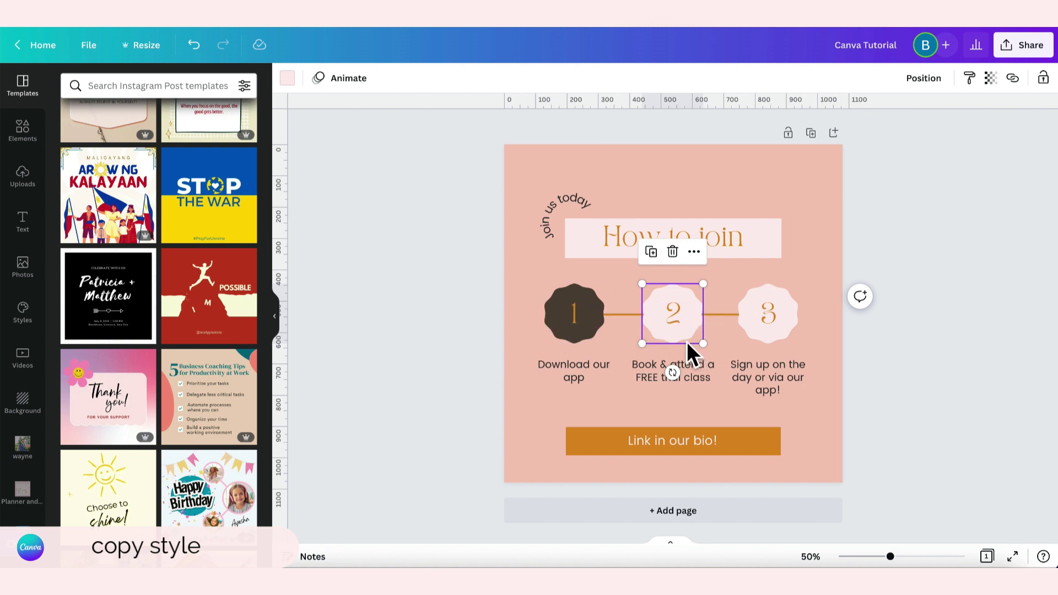
pyautogui.click(971, 82)
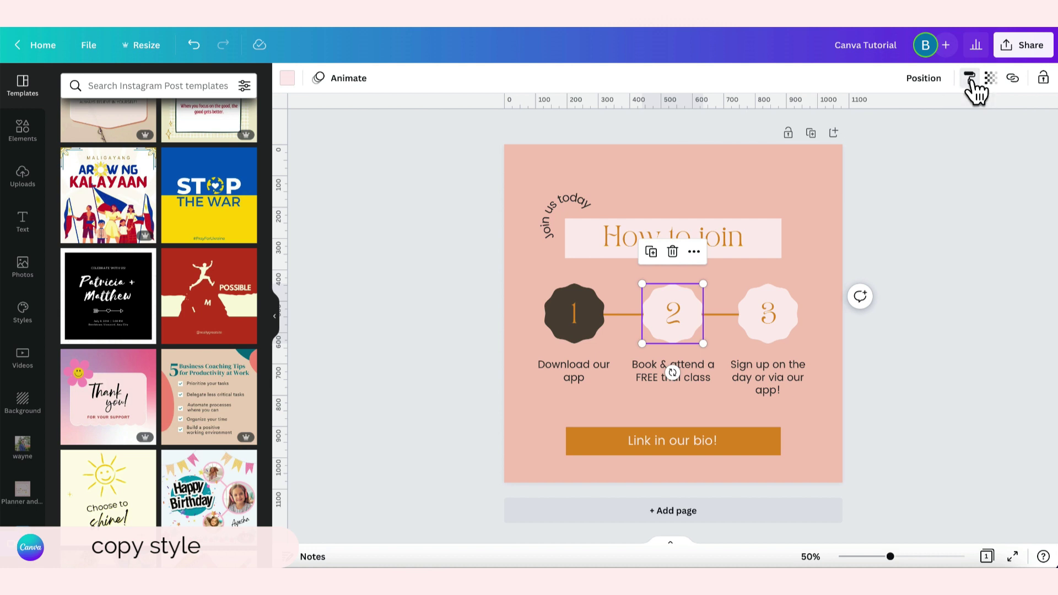
pyautogui.click(573, 309)
pyautogui.click(609, 281)
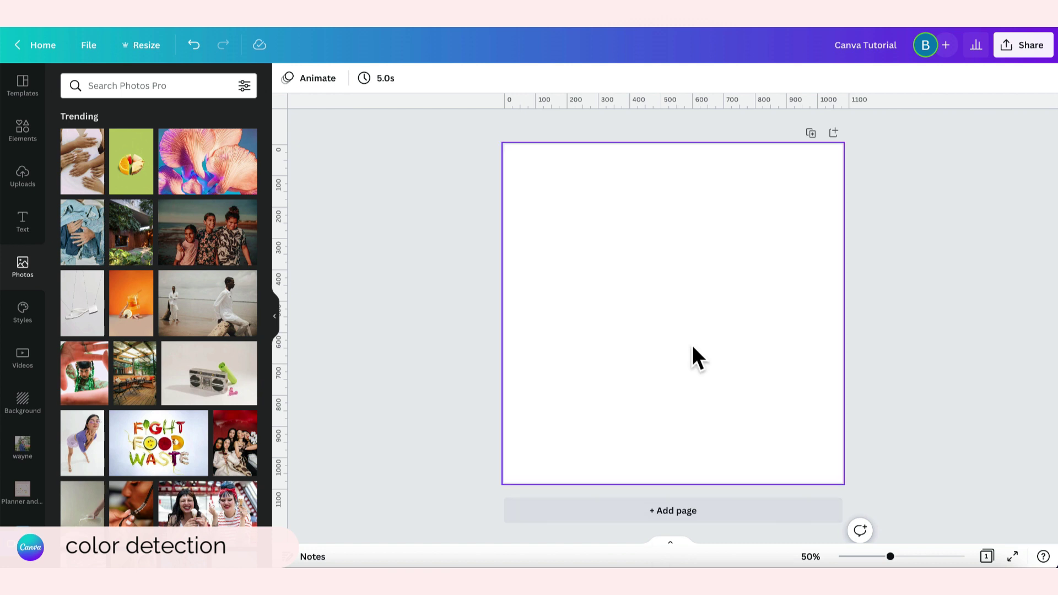
# - Search photos for 'beach' and add the pink sunset beach photo to the blank page
pyautogui.scroll(-10, 208, 295)
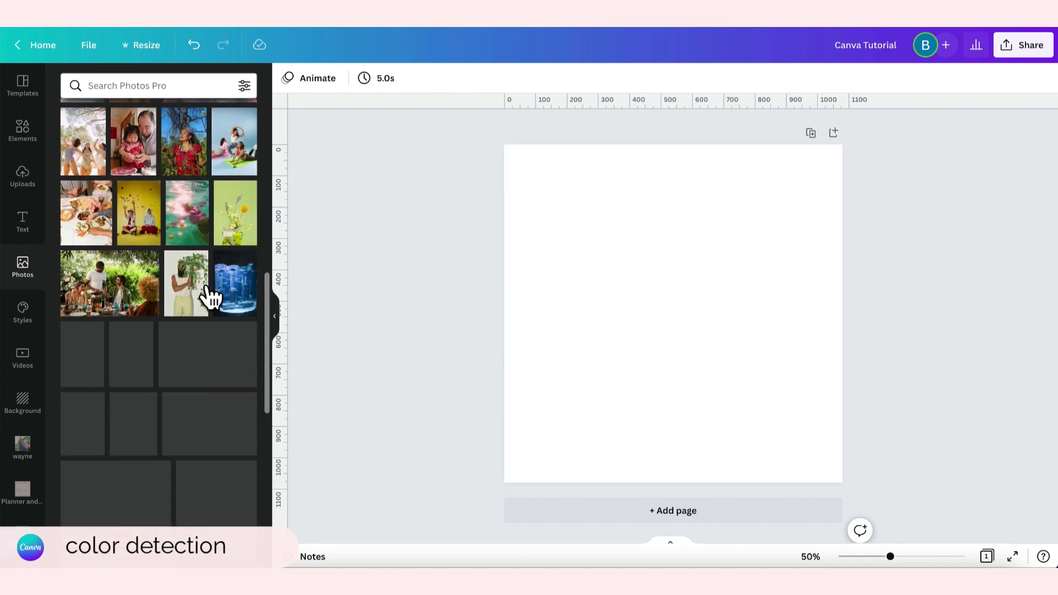
pyautogui.scroll(-3, 212, 289)
pyautogui.scroll(-10, 211, 298)
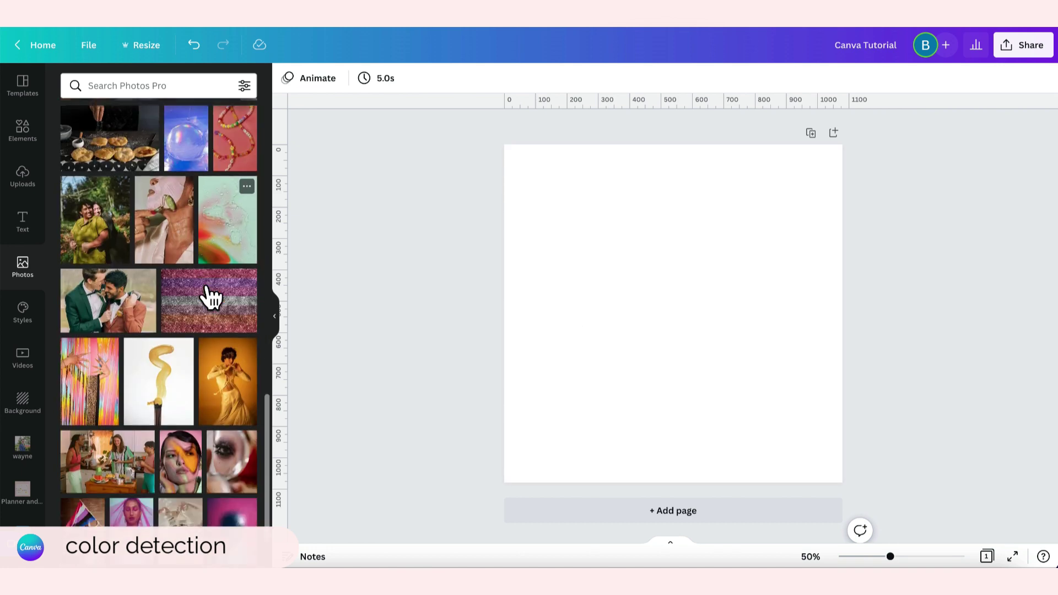
pyautogui.click(195, 88)
pyautogui.write('beach')
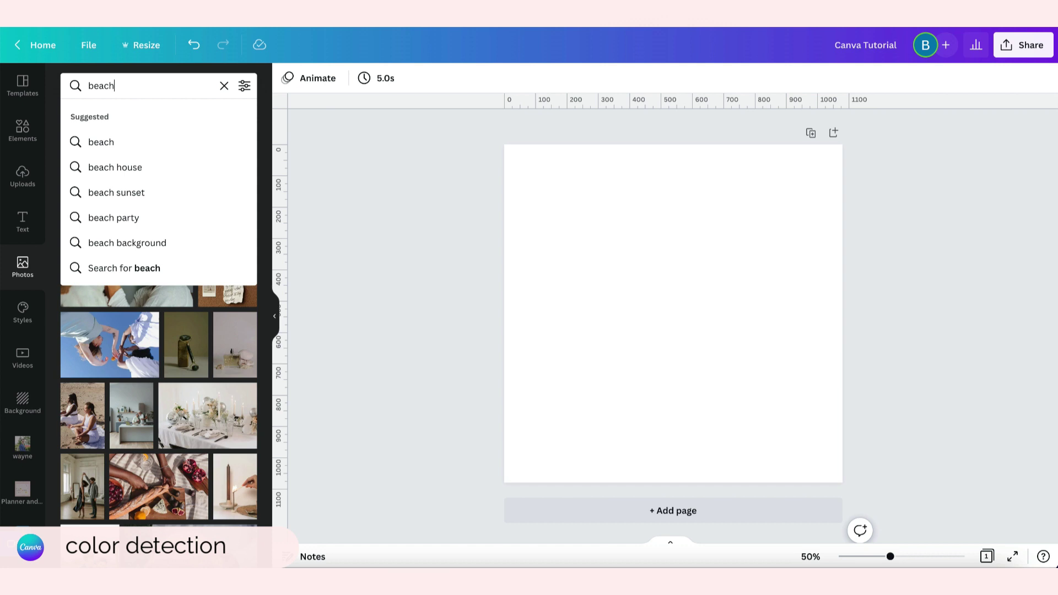
pyautogui.press('Return')
pyautogui.scroll(-3, 225, 270)
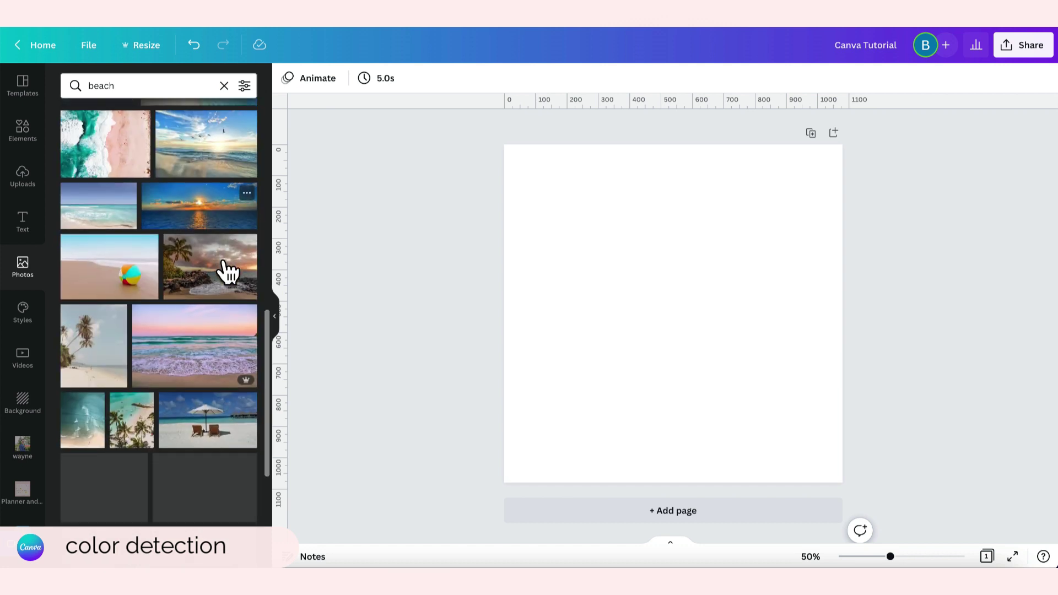
pyautogui.click(208, 336)
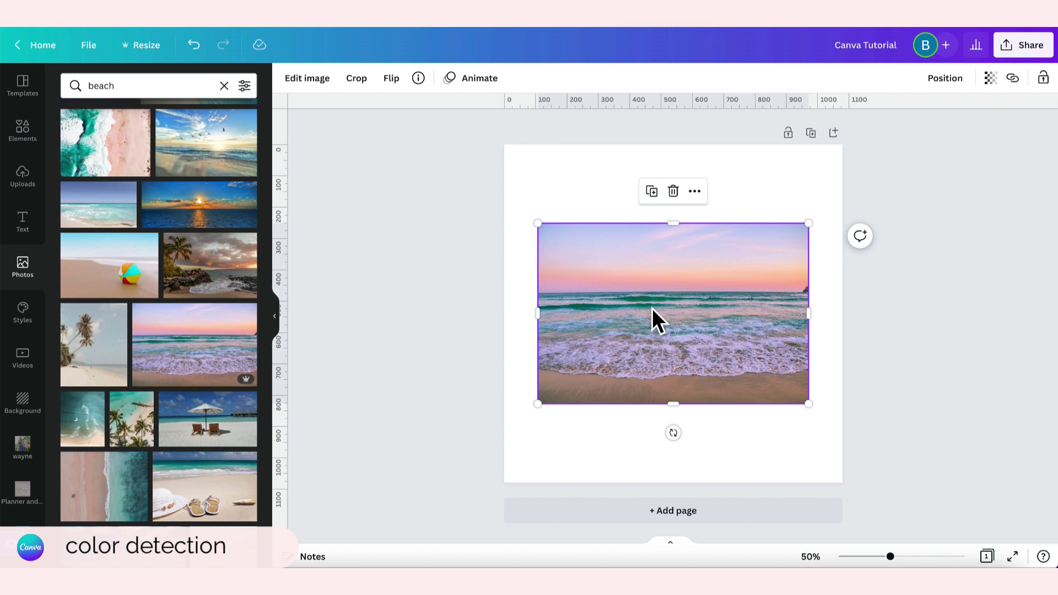
pyautogui.click(759, 168)
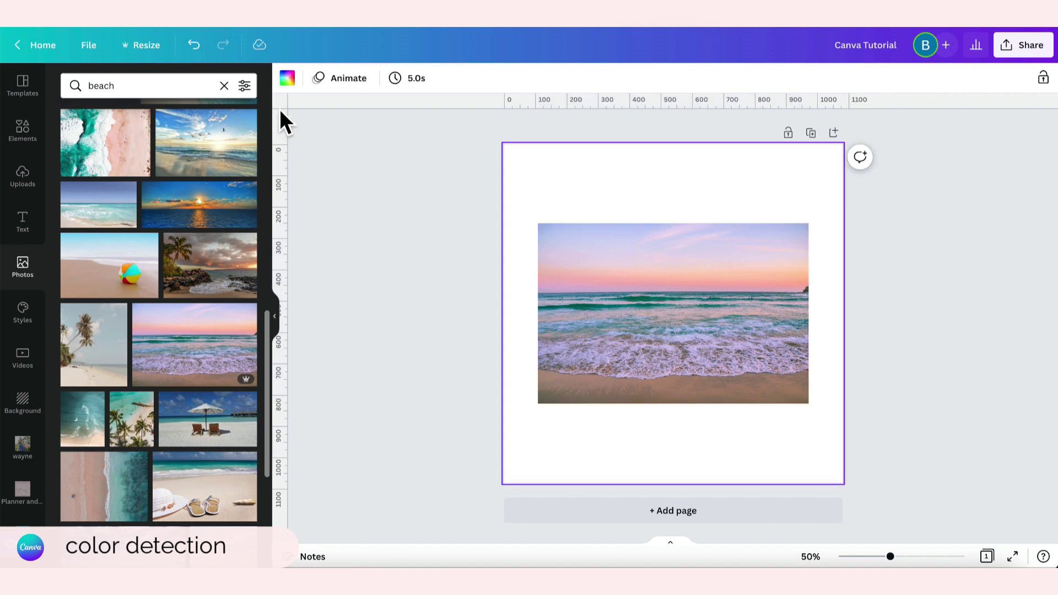
# - Set the page background to the beach photo's teal, then copy its hex code #517D8B
pyautogui.click(288, 78)
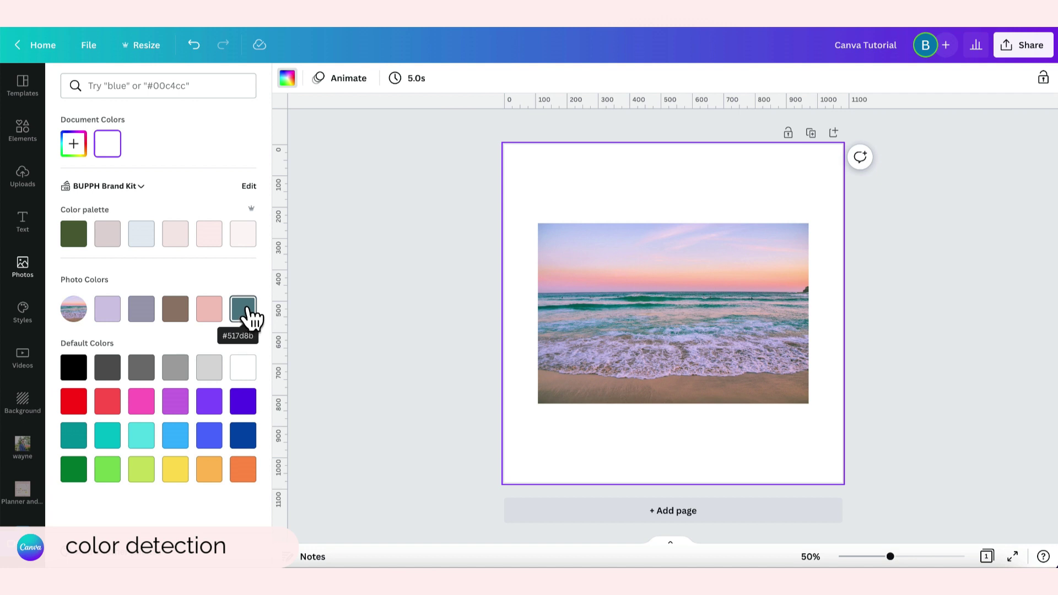
pyautogui.click(244, 313)
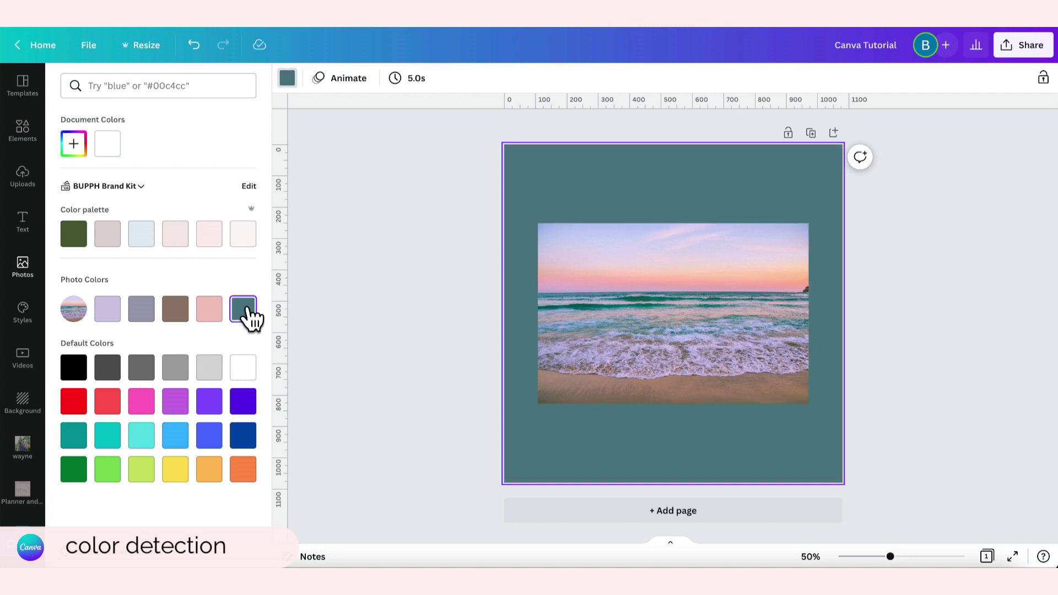
pyautogui.click(83, 142)
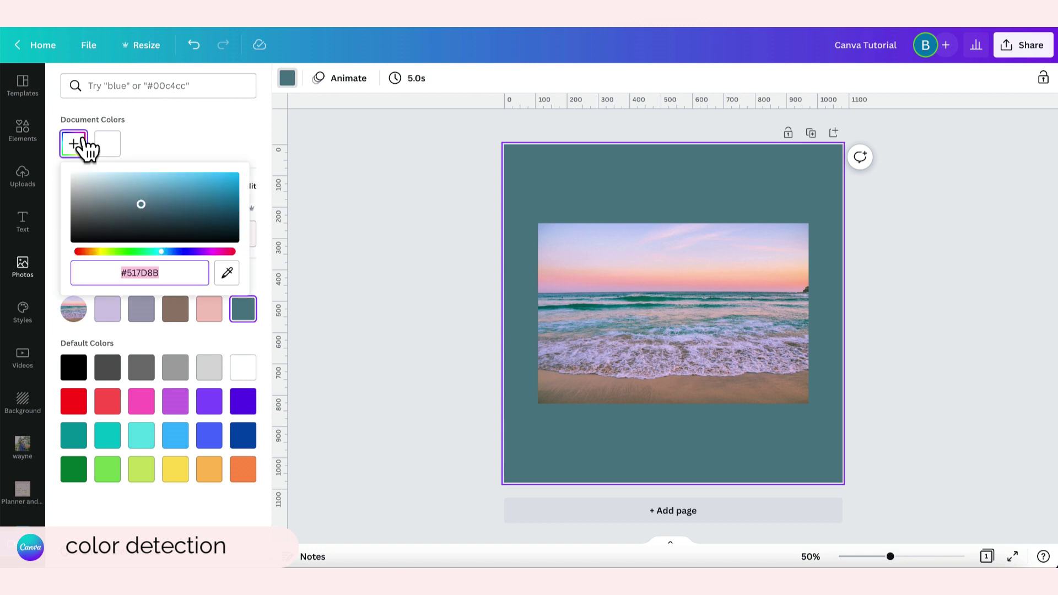
pyautogui.moveTo(124, 278); pyautogui.dragTo(159, 279)
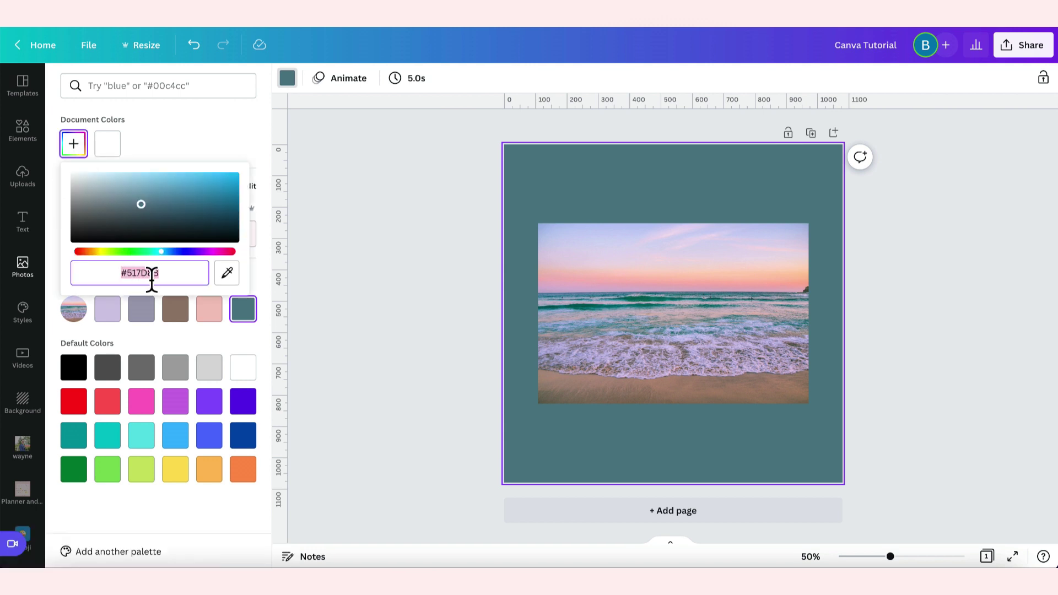
pyautogui.rightClick(151, 276)
pyautogui.click(187, 348)
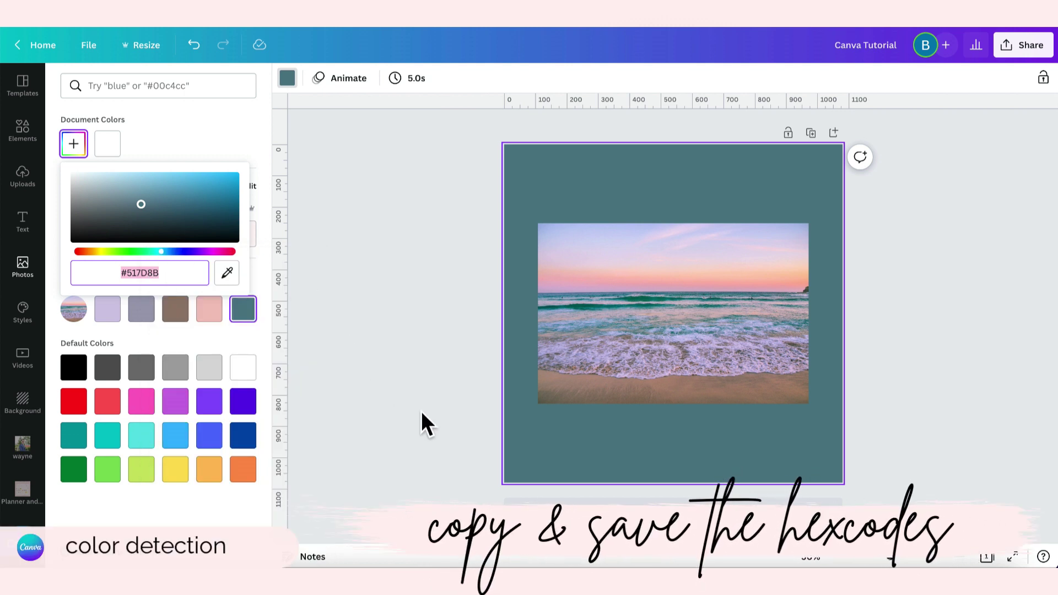
pyautogui.click(363, 332)
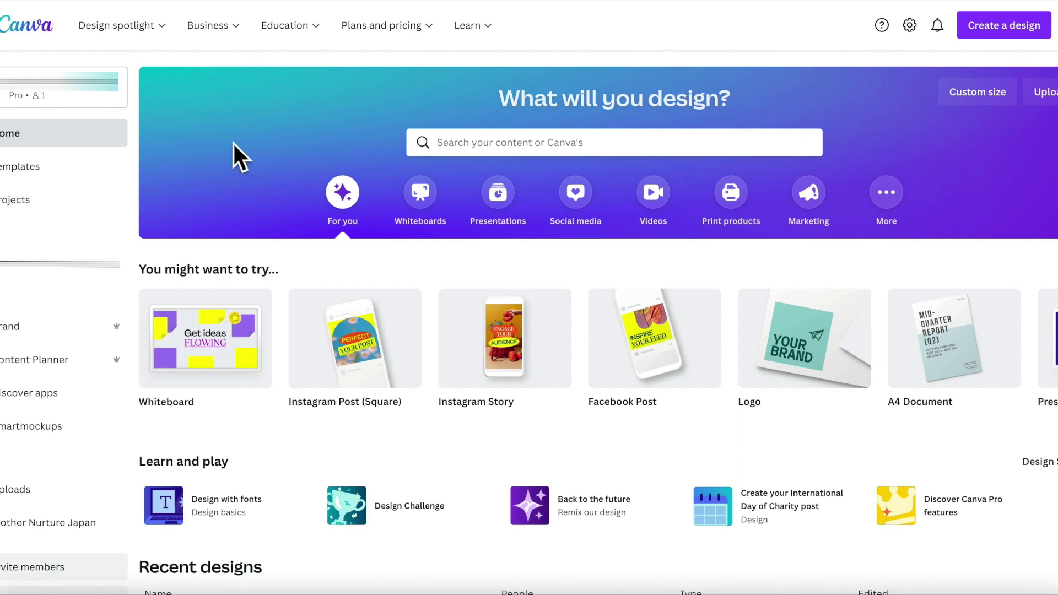
# - Go to the Brand page to view the Ai Mama and BUPPH brand kits
pyautogui.click(42, 331)
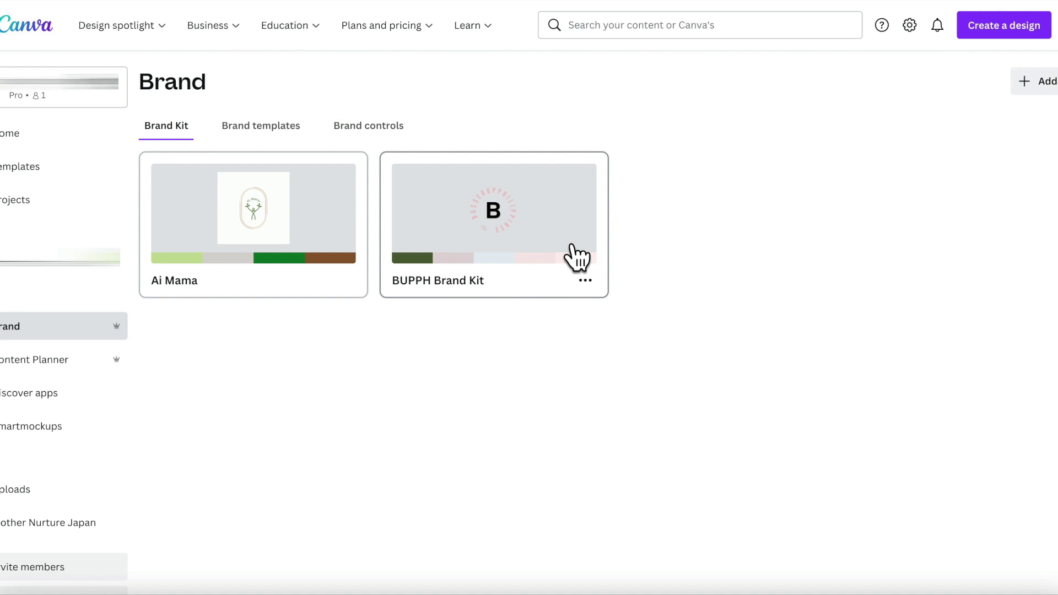
pyautogui.click(526, 222)
pyautogui.moveTo(480, 254)
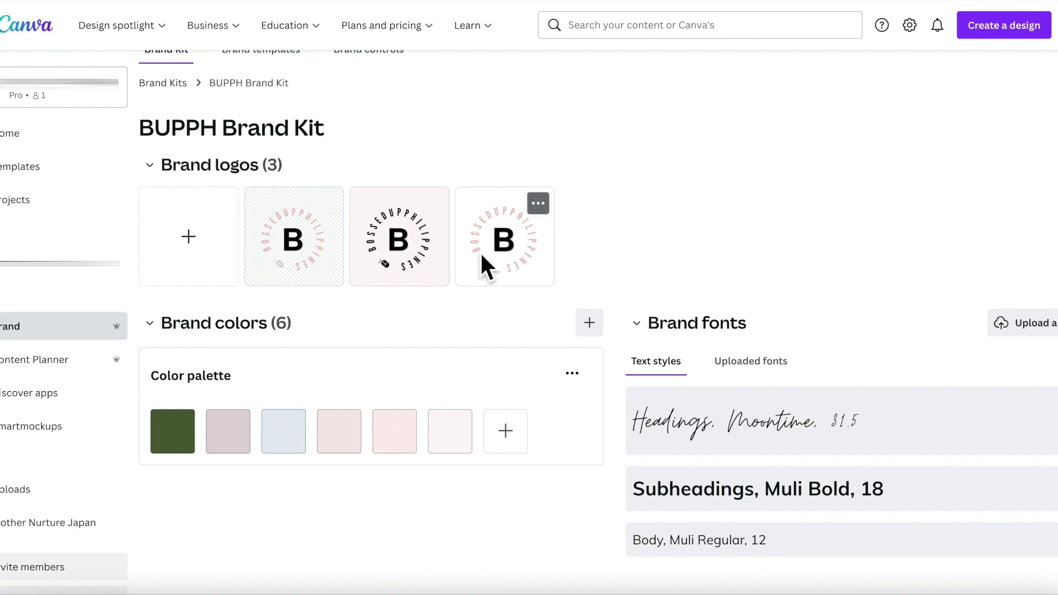
pyautogui.scroll(-1, 481, 251)
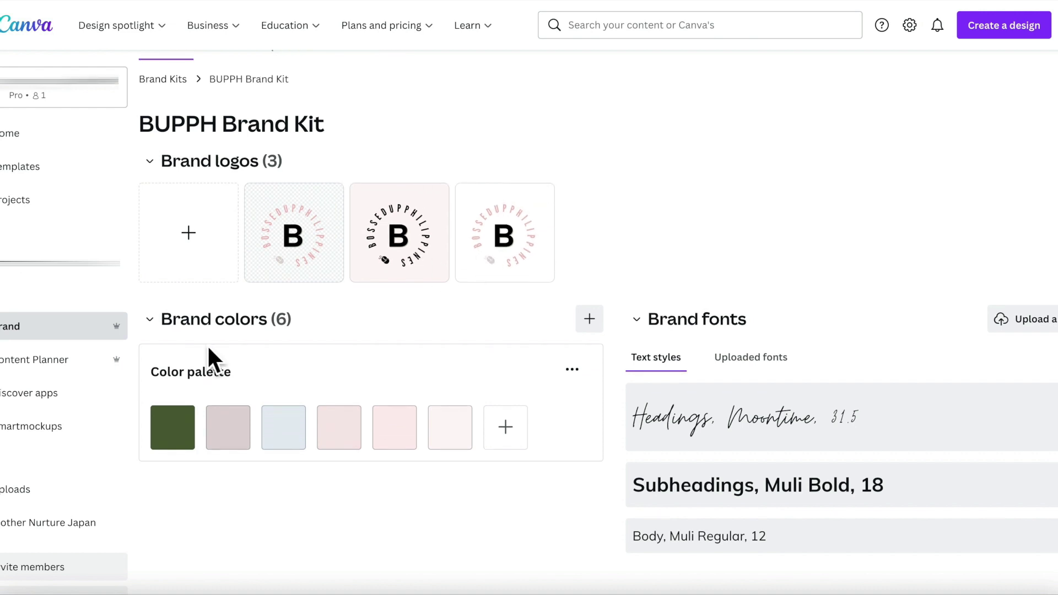
pyautogui.moveTo(449, 426)
pyautogui.click(505, 432)
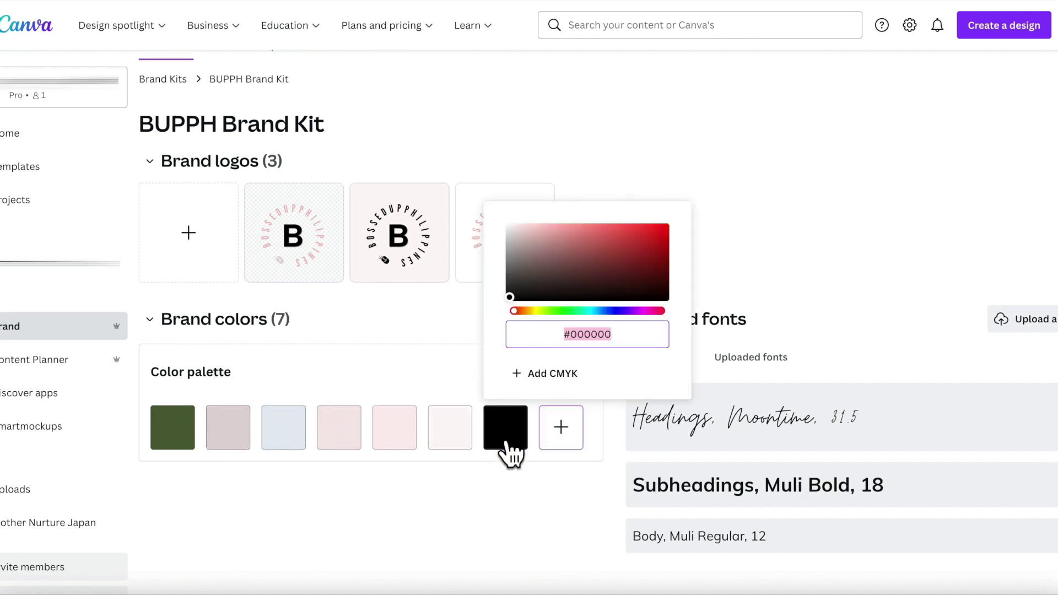
pyautogui.click(441, 353)
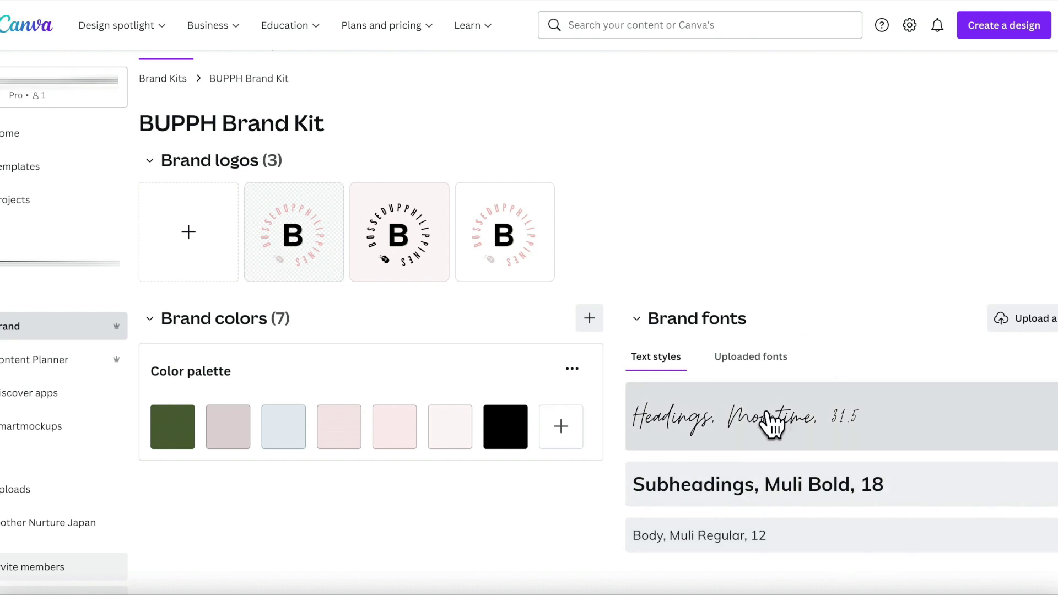
pyautogui.moveTo(532, 423)
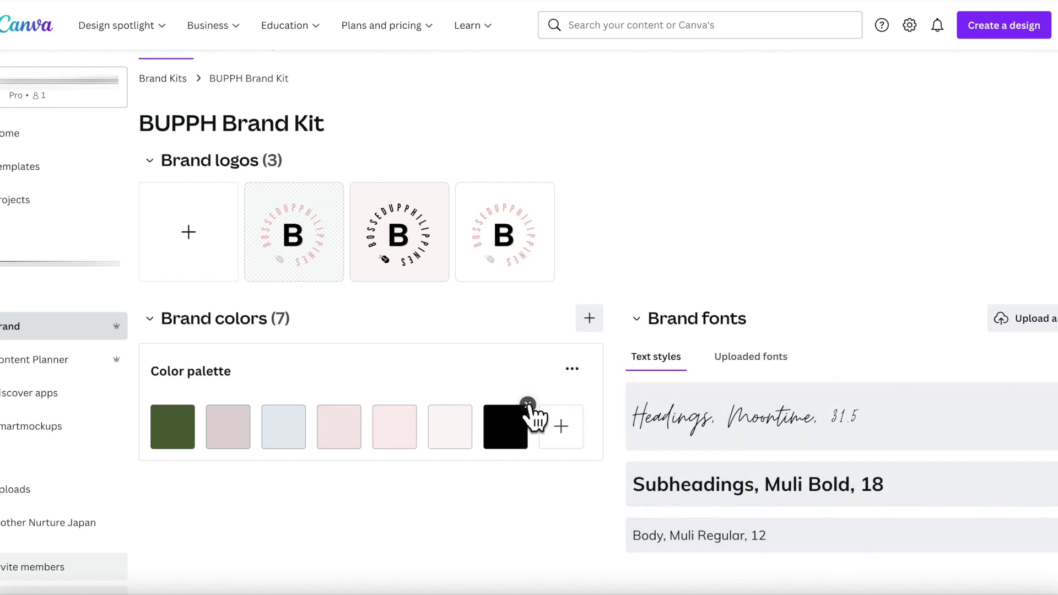
pyautogui.click(528, 406)
pyautogui.scroll(2, 584, 226)
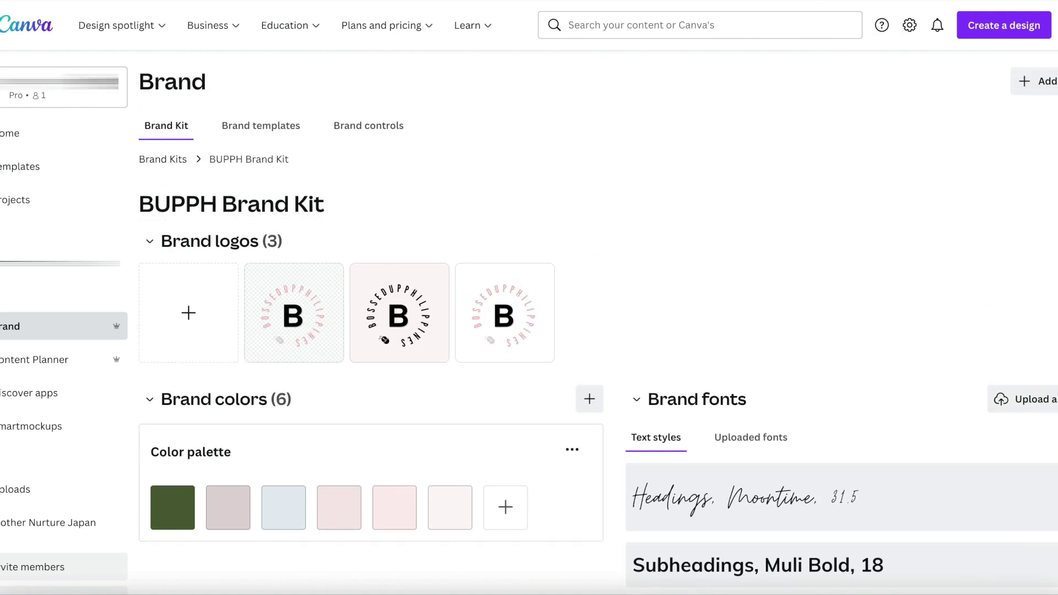
# - Return to the brand kit list and switch to the Brand templates section
pyautogui.click(178, 160)
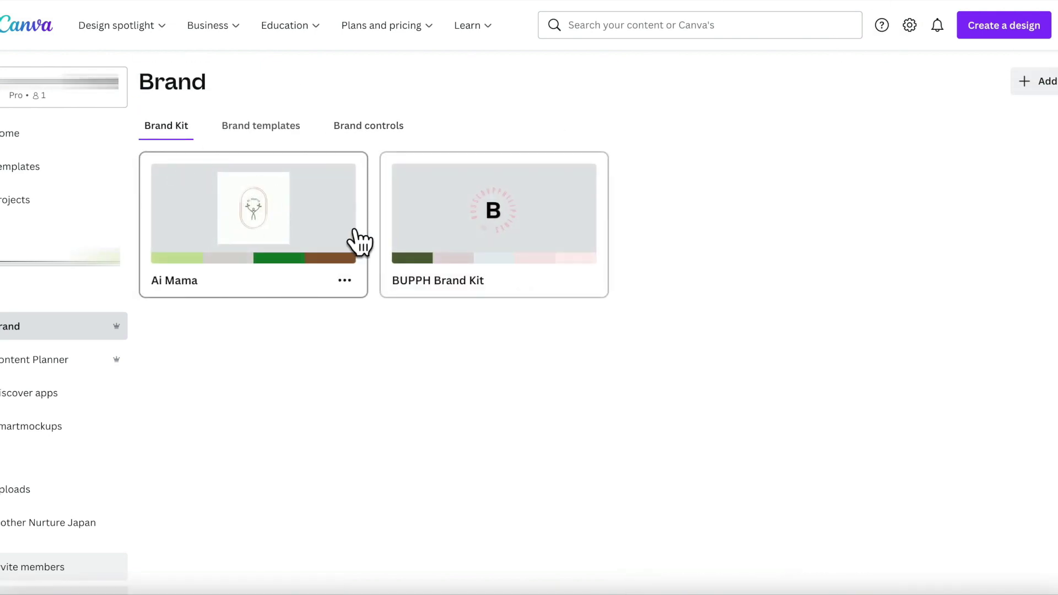
pyautogui.click(1051, 83)
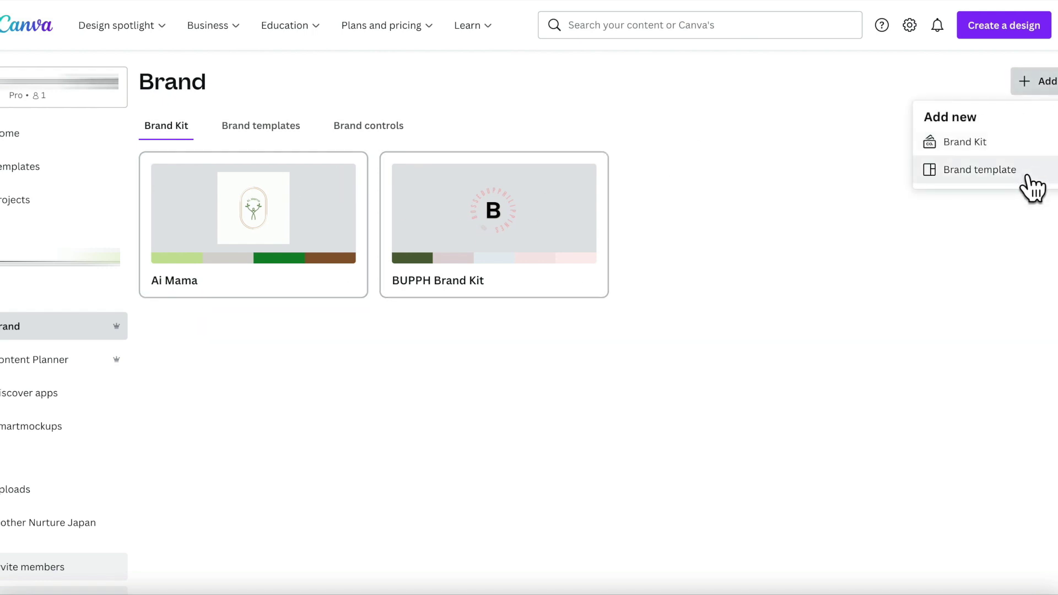
pyautogui.click(263, 125)
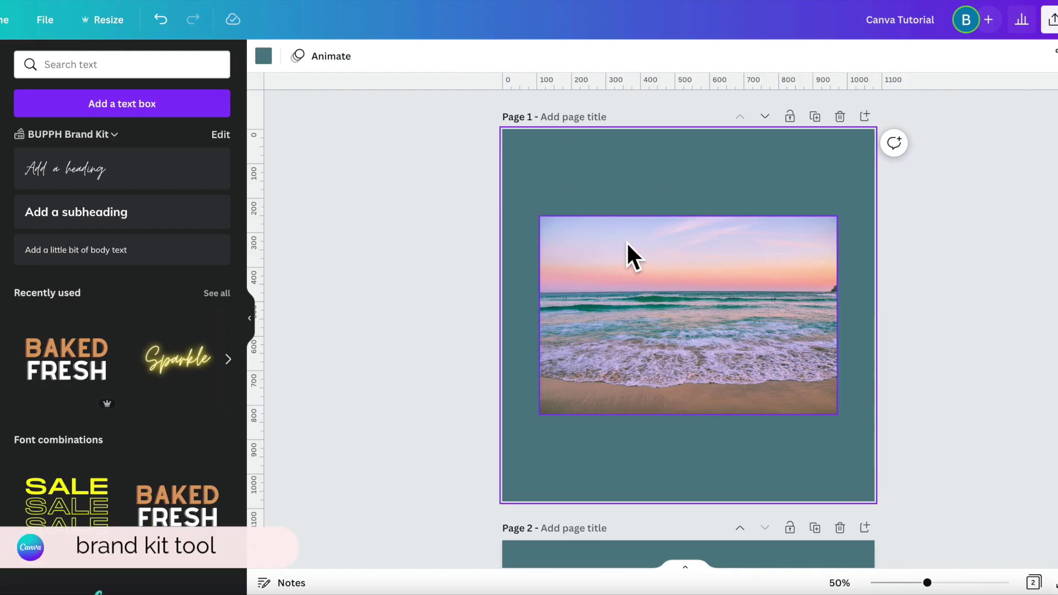
# - Preview the Ai Mama kit's background colours, then switch the palette back to BUPPH Brand Kit
pyautogui.click(264, 57)
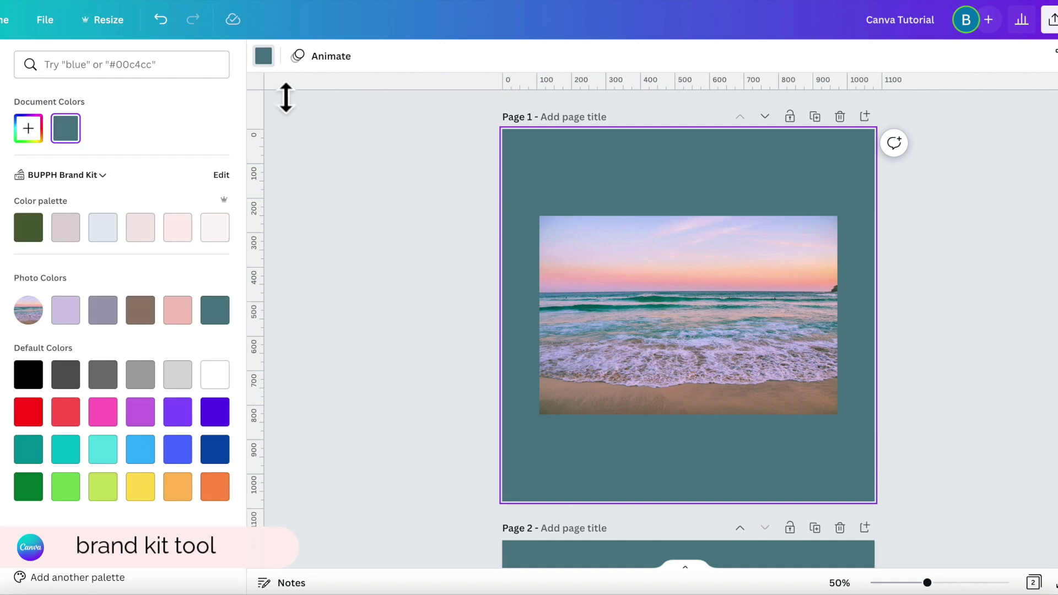
pyautogui.click(91, 175)
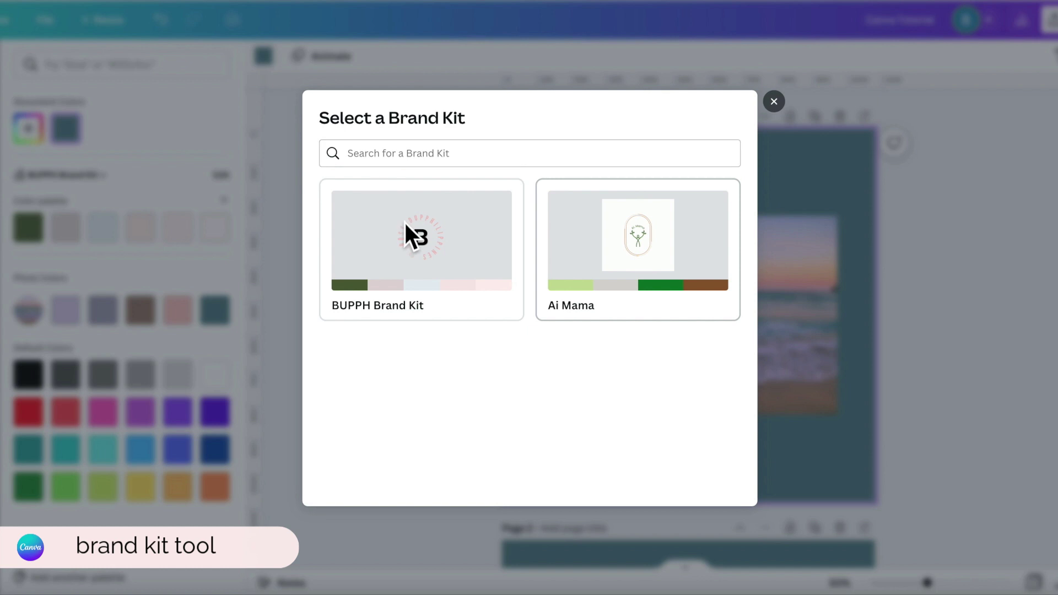
pyautogui.click(671, 274)
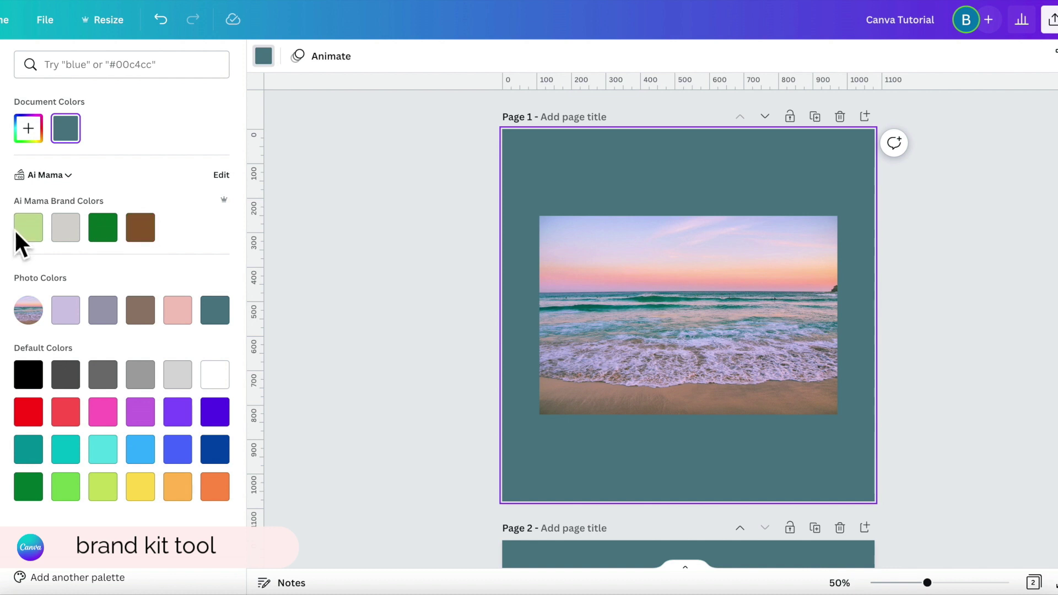
pyautogui.click(59, 176)
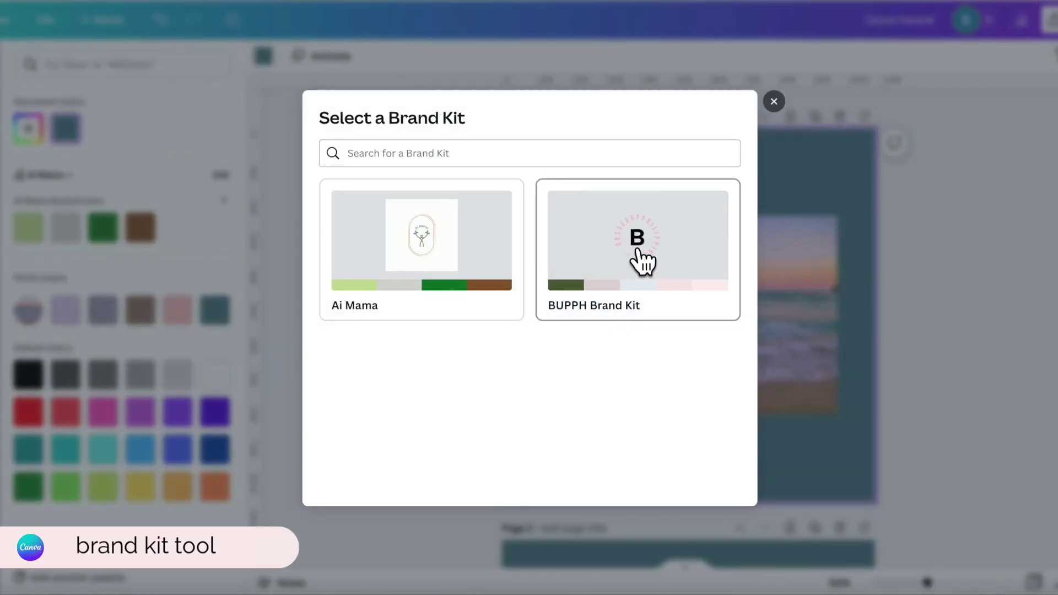
pyautogui.click(643, 256)
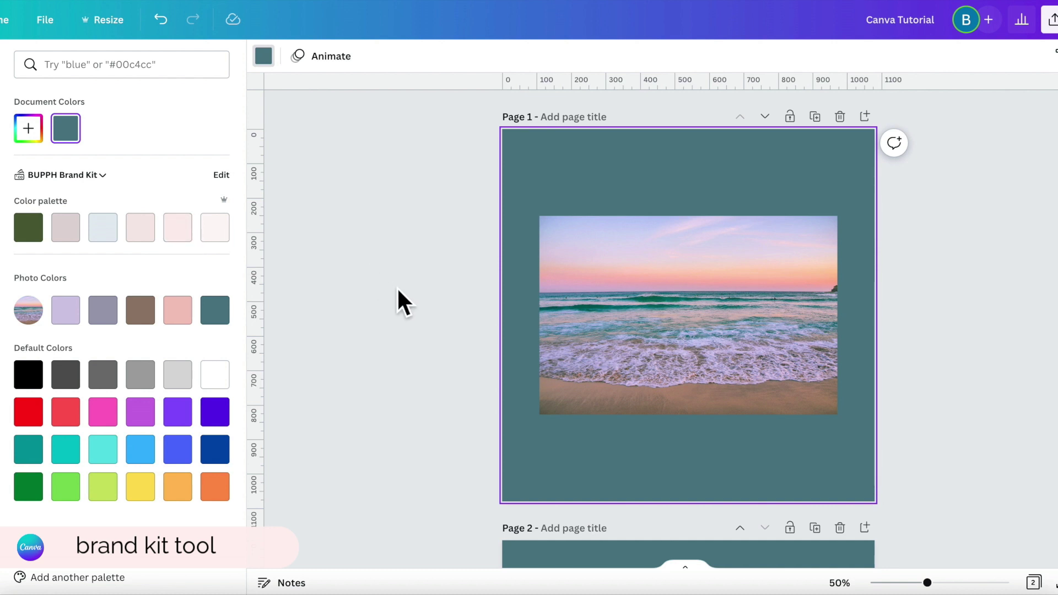
pyautogui.scroll(-6, 396, 287)
pyautogui.scroll(-2, 416, 175)
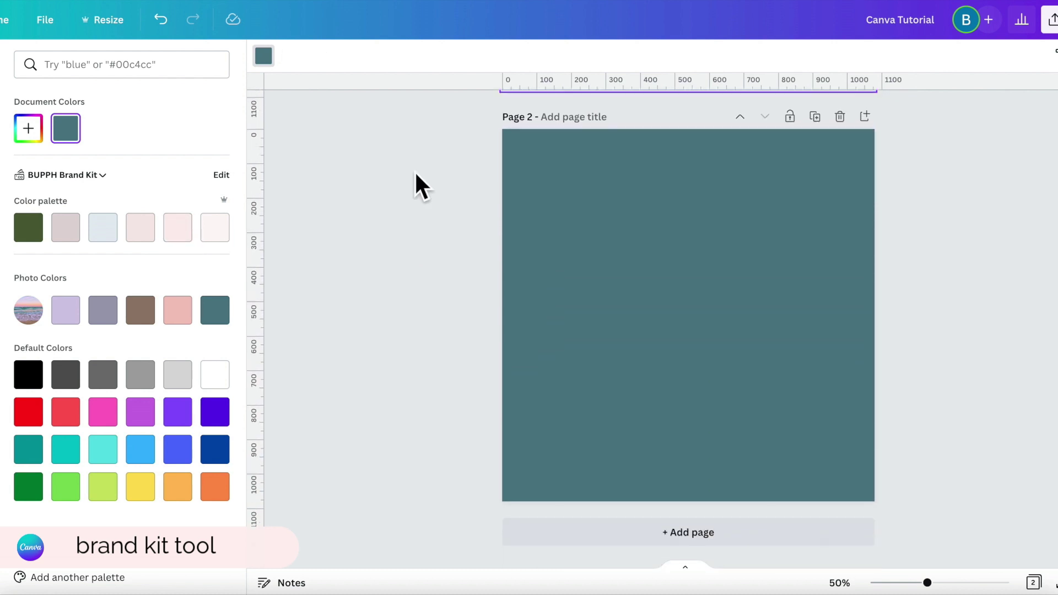
# - Compare the Ai Mama kit's text styles, then switch back to the BUPPH Brand Kit styles
pyautogui.click(27, 231)
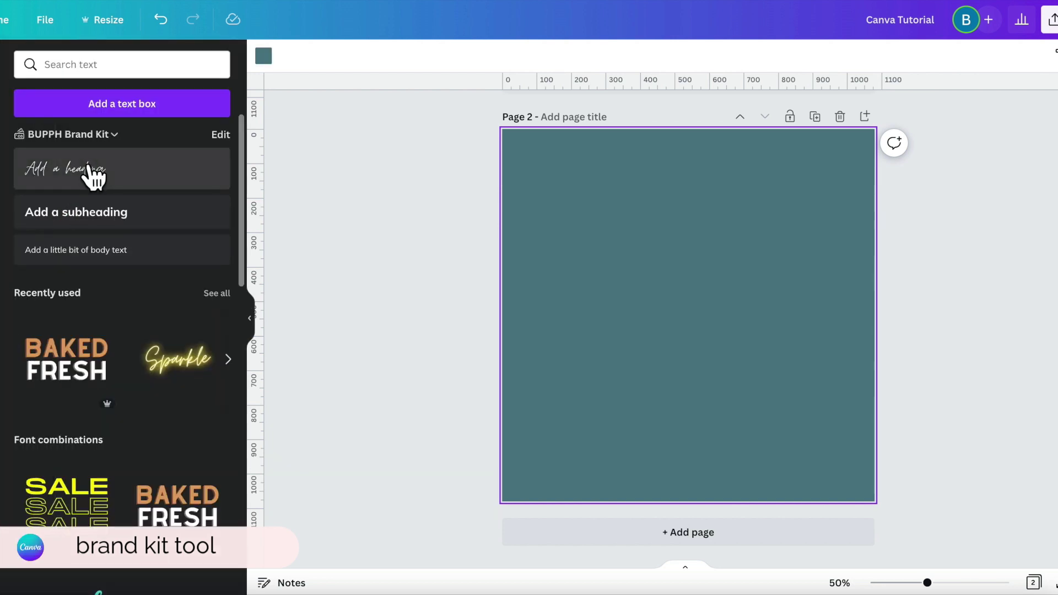
pyautogui.click(116, 134)
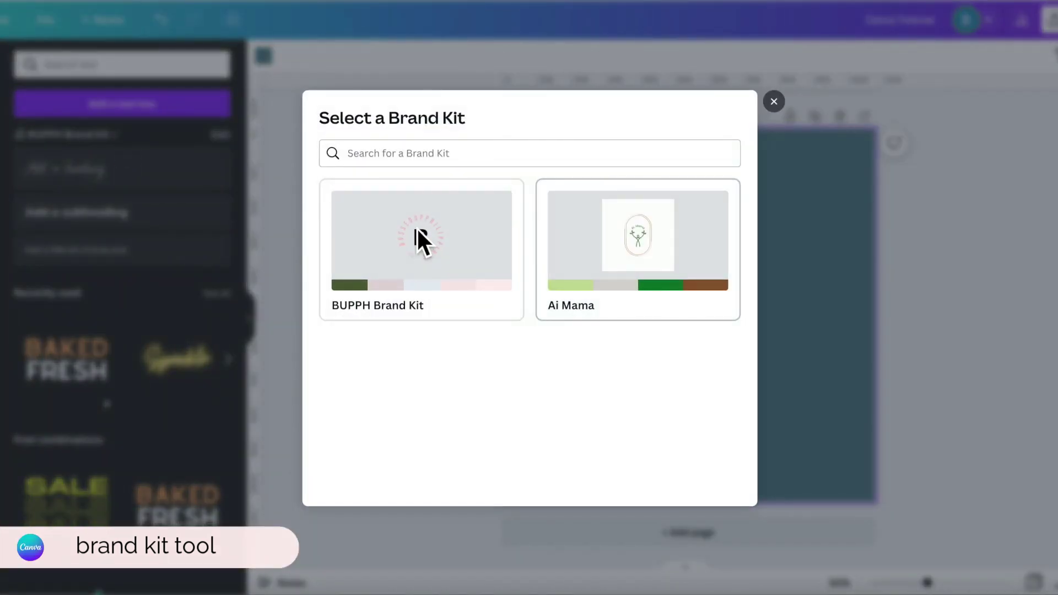
pyautogui.click(646, 263)
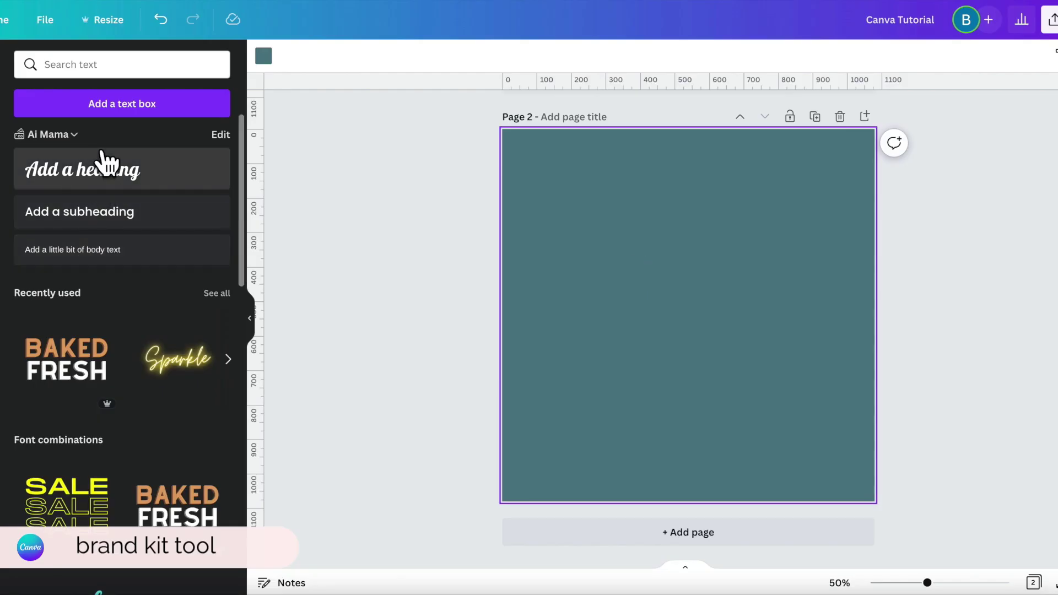
pyautogui.click(65, 137)
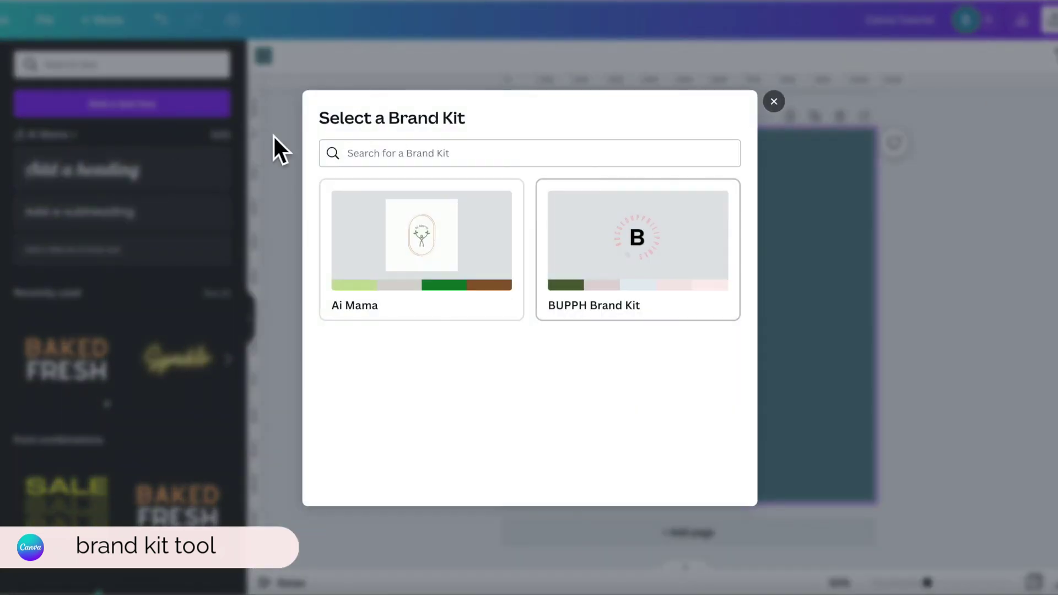
pyautogui.click(626, 255)
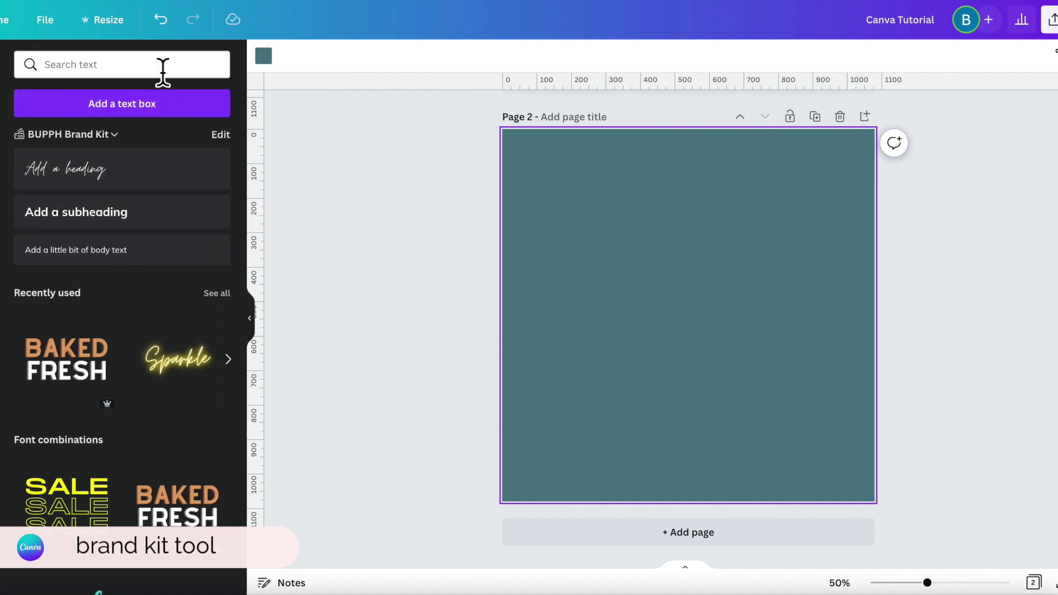
# - Add the BUPPH Moontime heading to page 2 and bring up its brand font choices
pyautogui.click(160, 168)
pyautogui.click(352, 57)
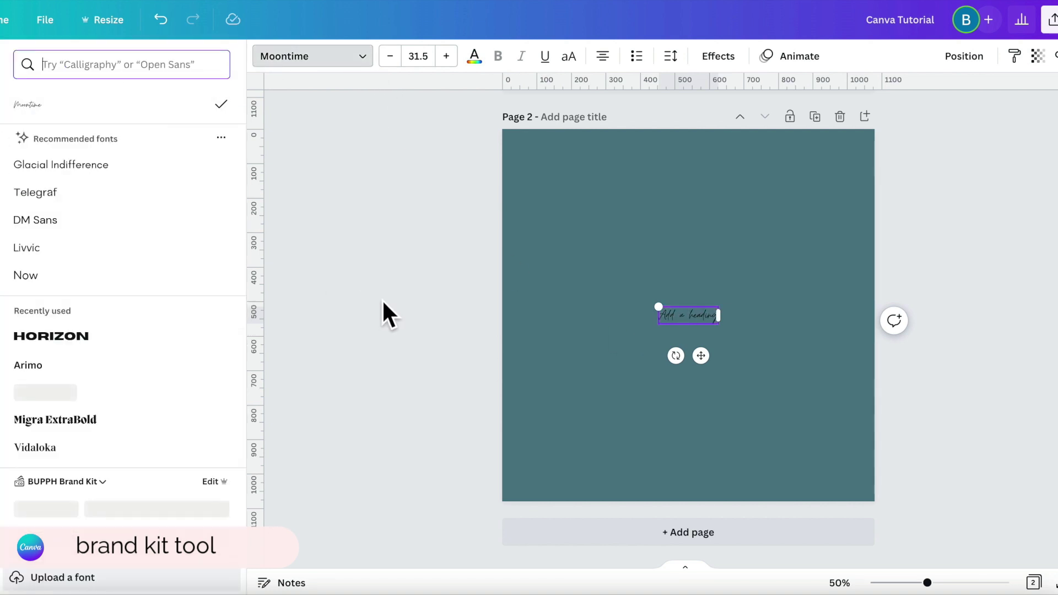
pyautogui.click(107, 482)
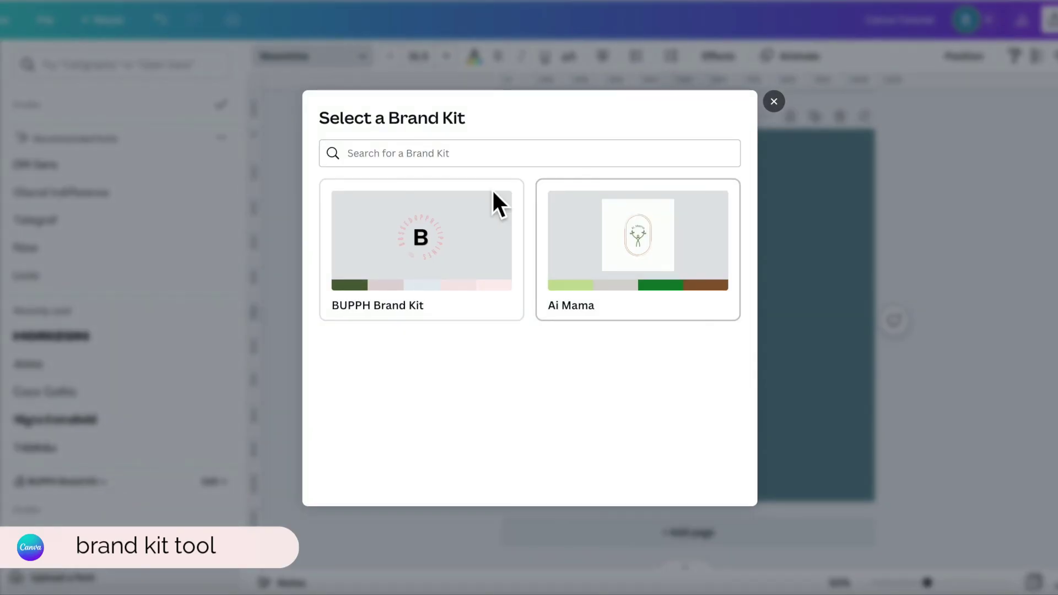